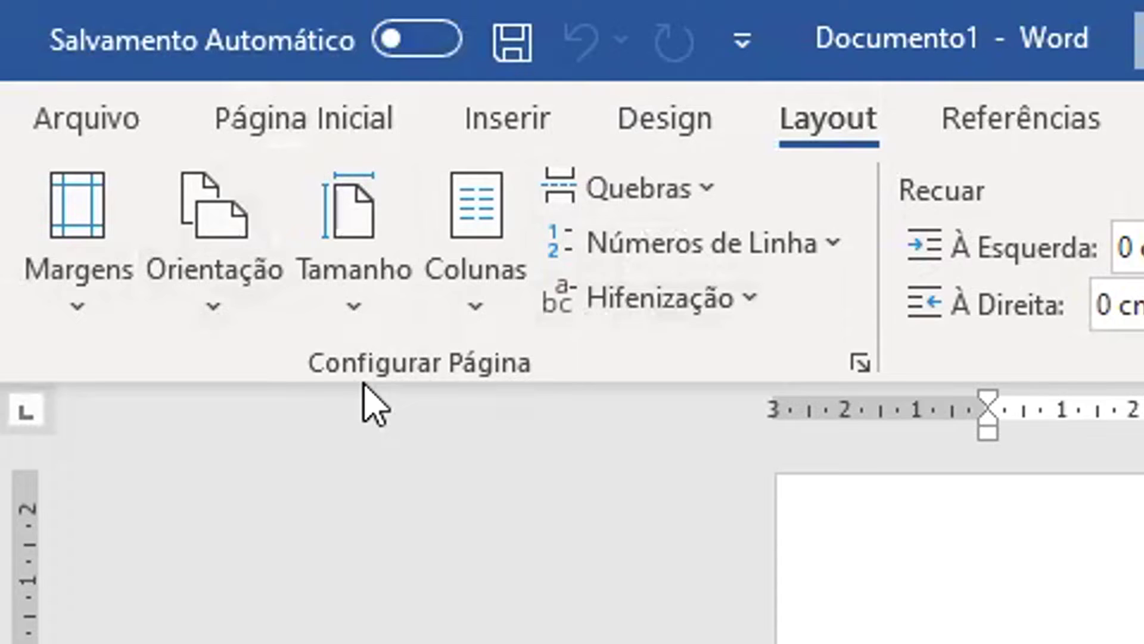
Fill the blank document with sample text using the =rand(5,10) function
{"action": "left_click", "coordinate": [97, 322]}
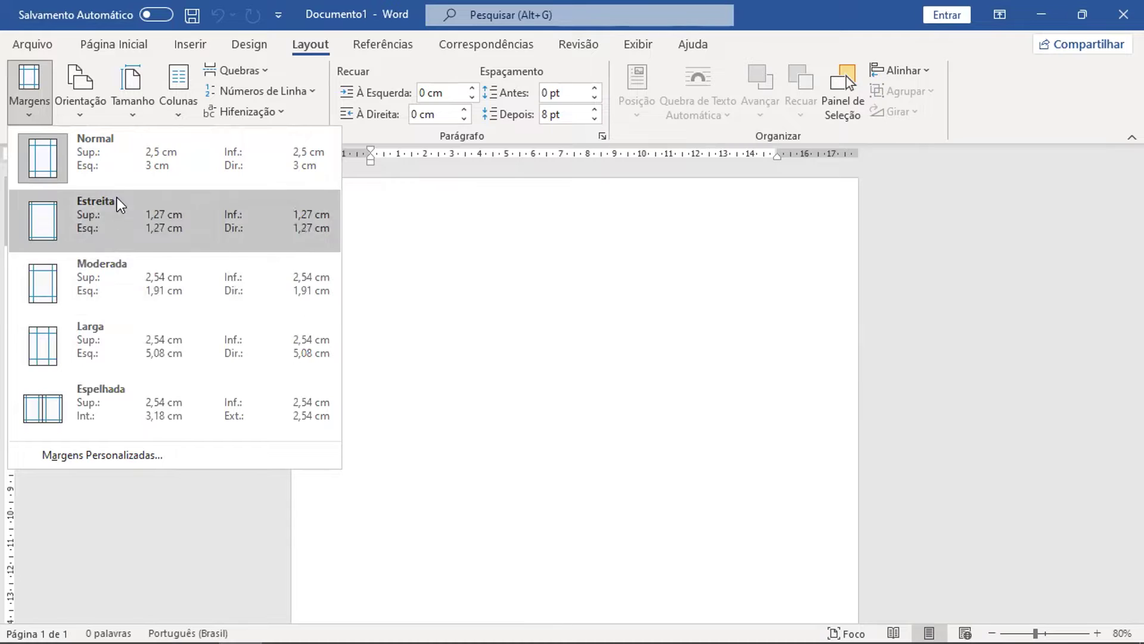
{"action": "left_click", "coordinate": [453, 244]}
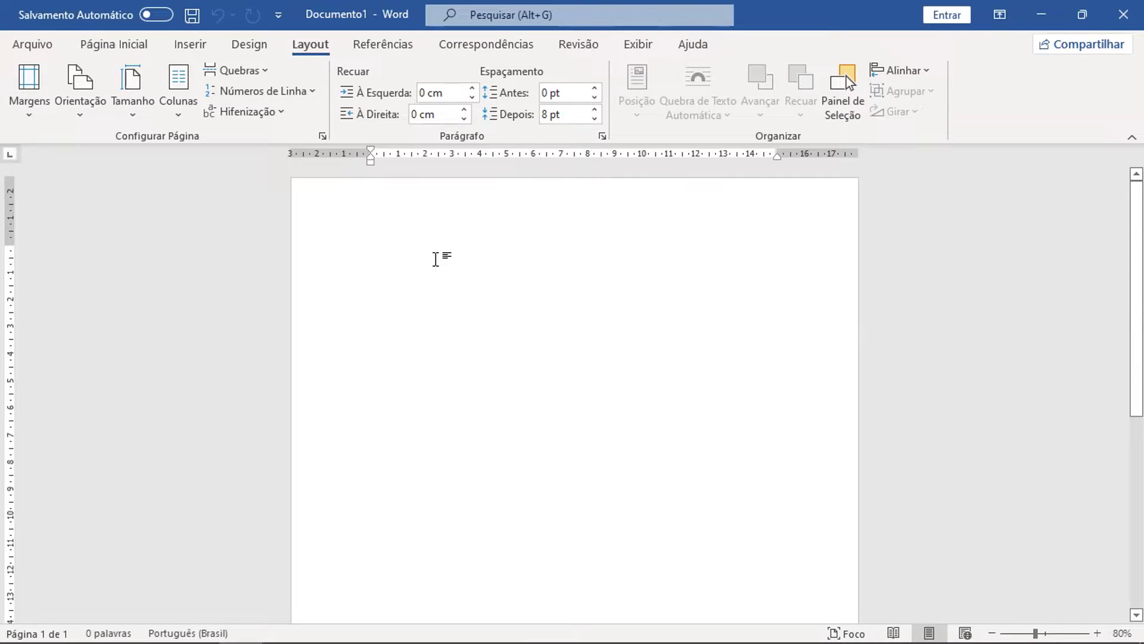
{"action": "type", "text": "=rand"}
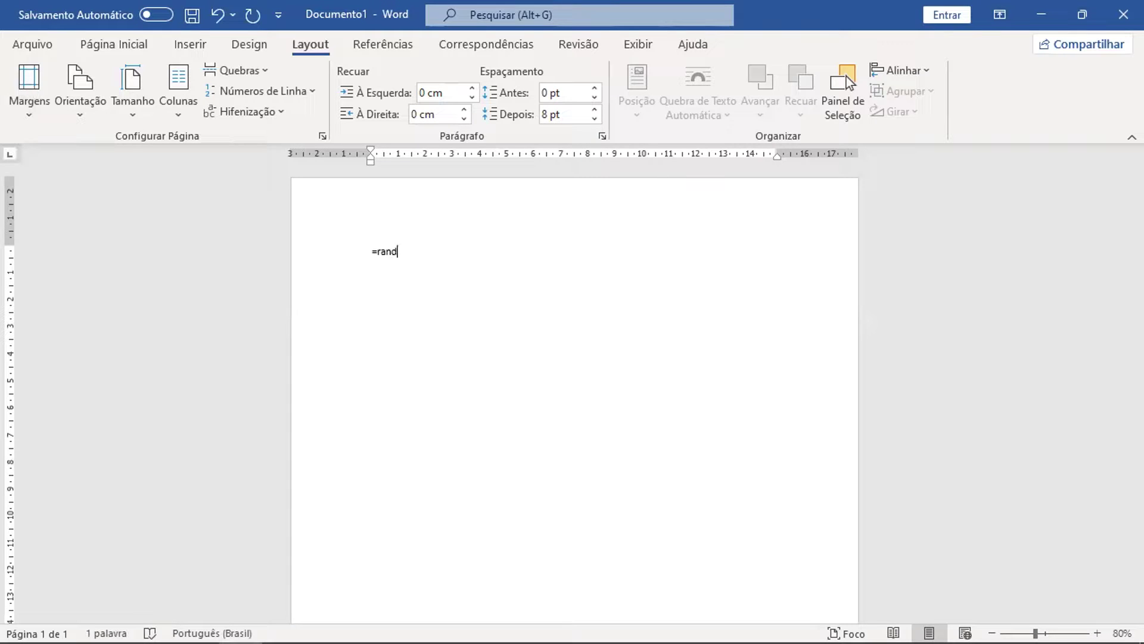
{"action": "type", "text": "(5,"}
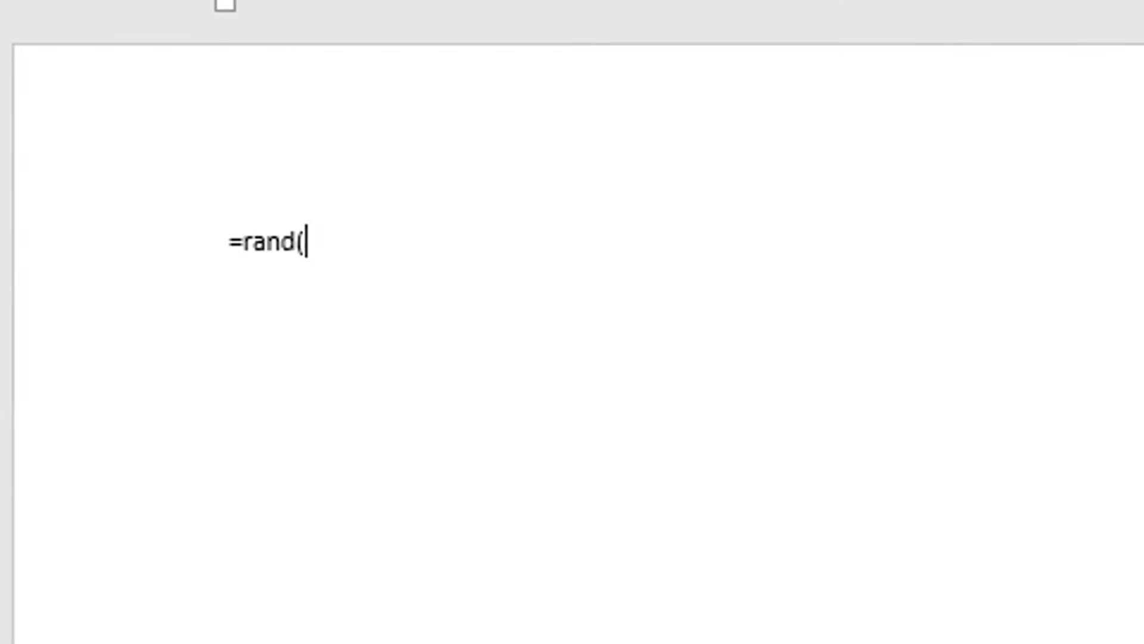
{"action": "type", "text": "10)"}
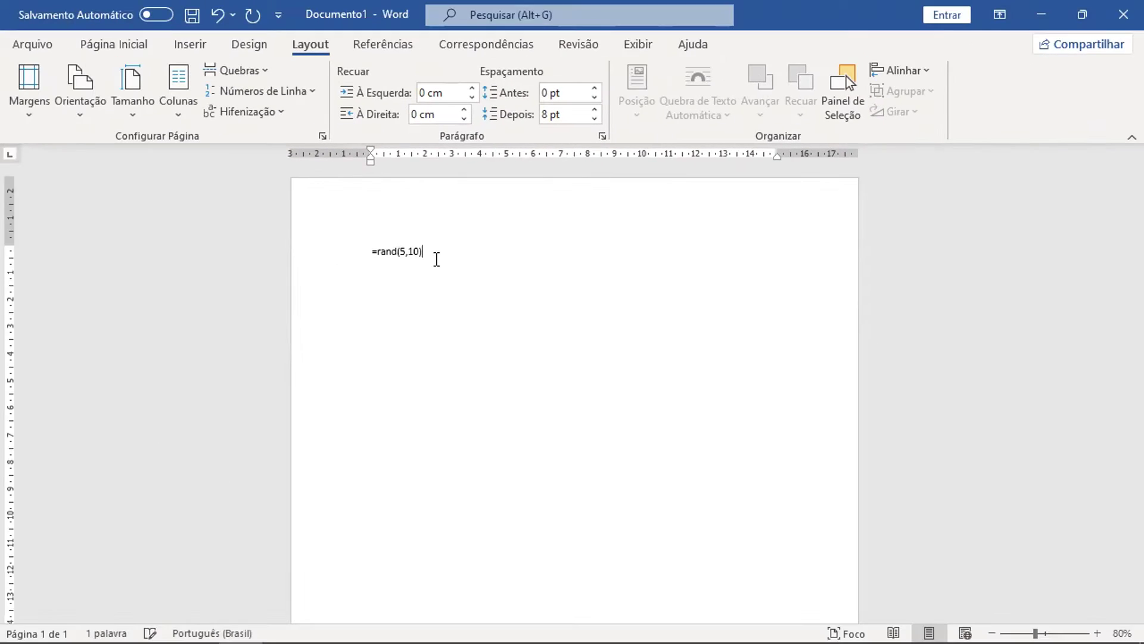
{"action": "key", "text": "Return"}
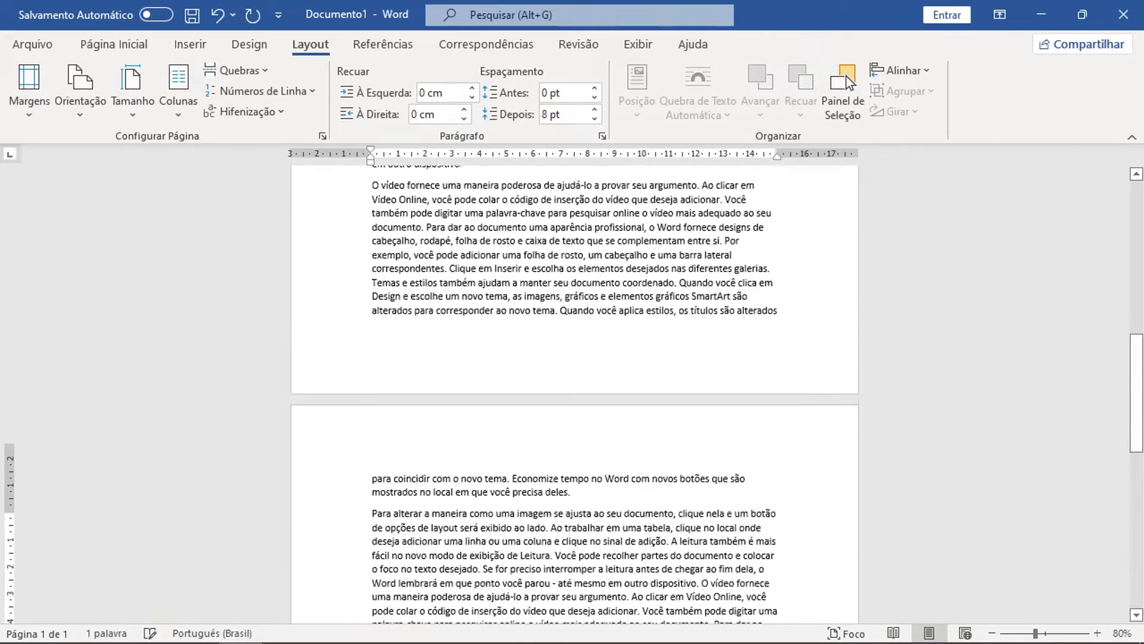
{"action": "scroll", "coordinate": [404, 179], "scroll_direction": "up", "scroll_amount": 10}
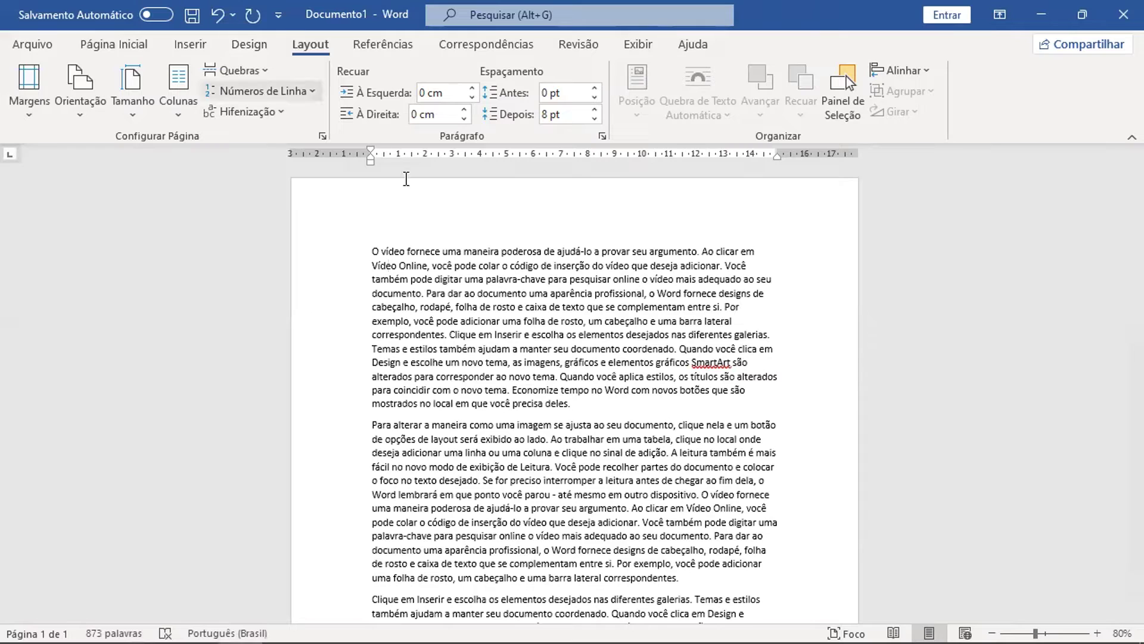
Apply the Estreita margin preset, 1,27 cm on all sides, and review the pages
{"action": "left_click", "coordinate": [40, 119]}
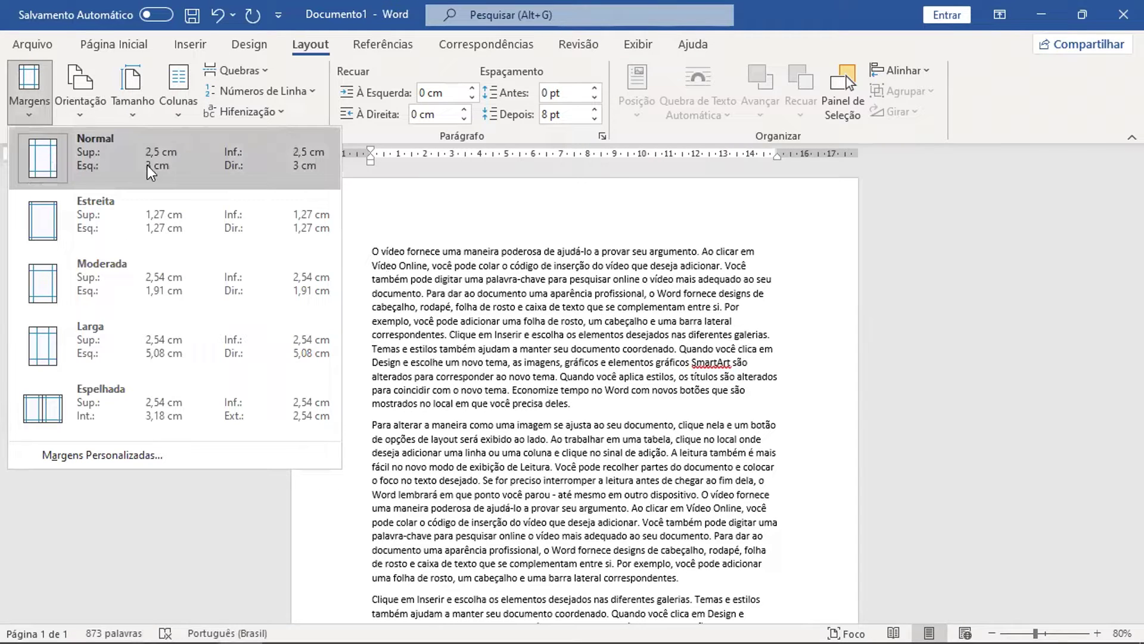
{"action": "left_click", "coordinate": [112, 216]}
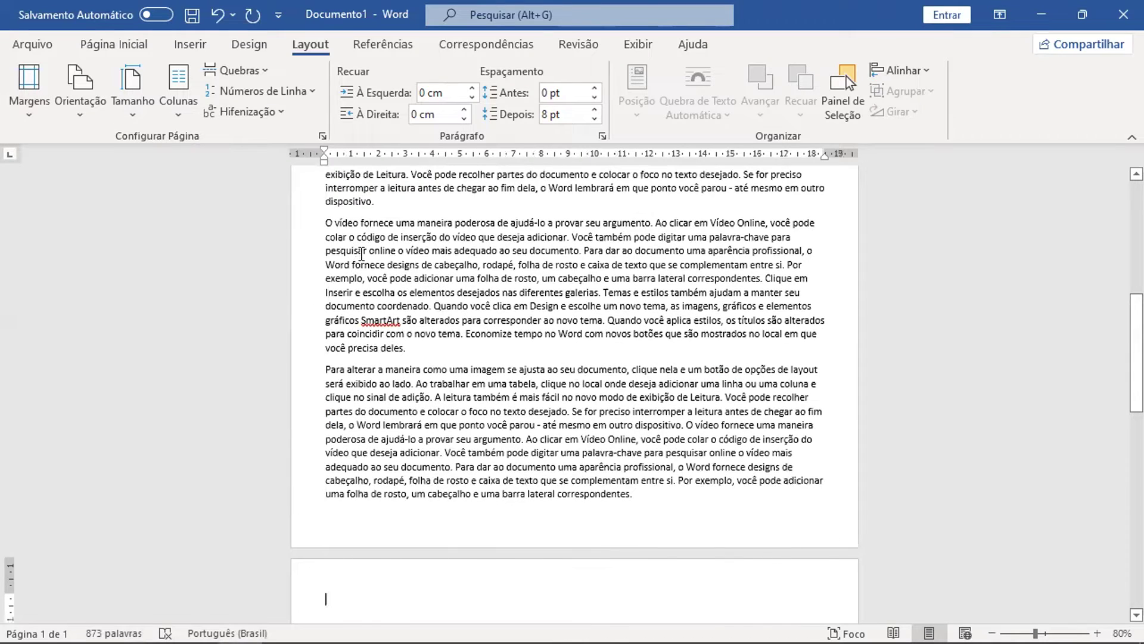
{"action": "scroll", "coordinate": [363, 254], "scroll_direction": "up", "scroll_amount": 5}
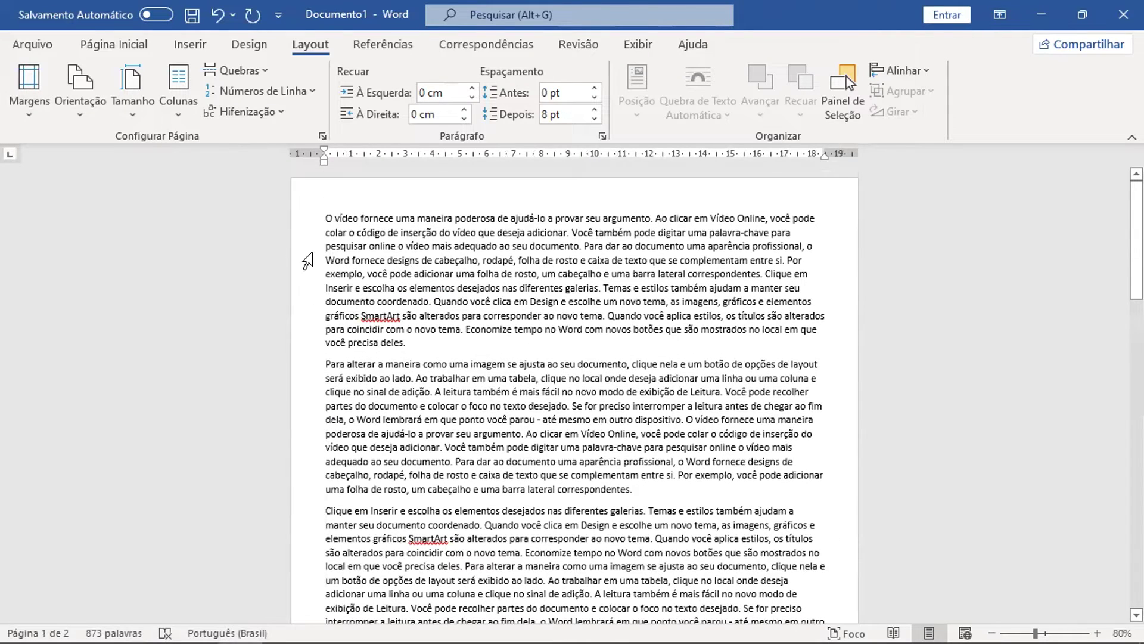
{"action": "scroll", "coordinate": [598, 338], "scroll_direction": "down", "scroll_amount": 9}
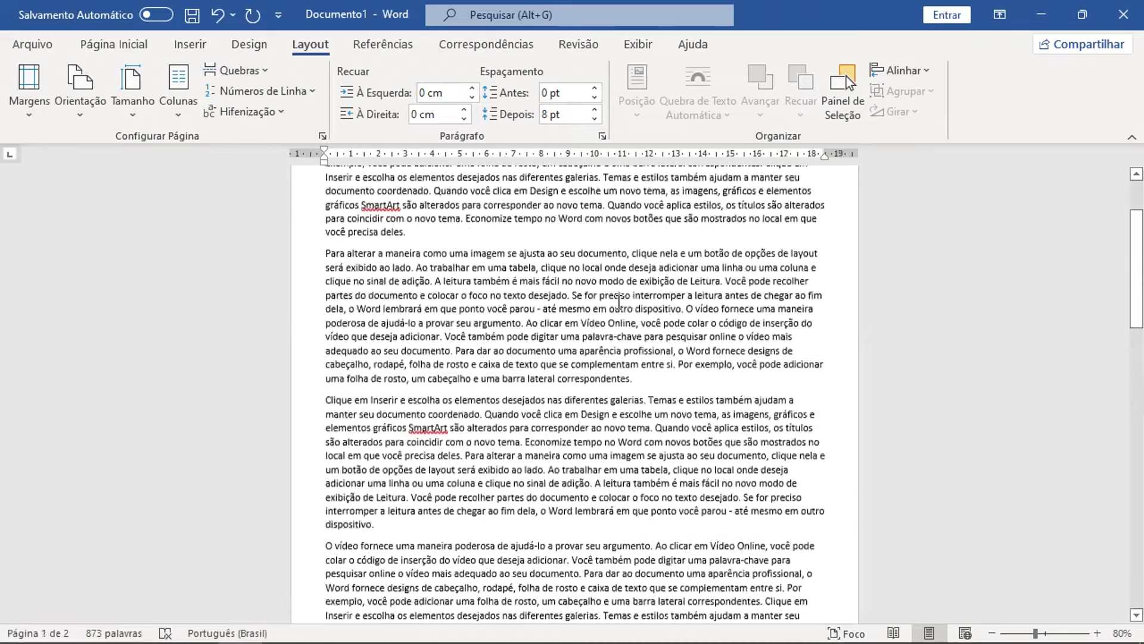
{"action": "scroll", "coordinate": [597, 338], "scroll_direction": "down", "scroll_amount": 5}
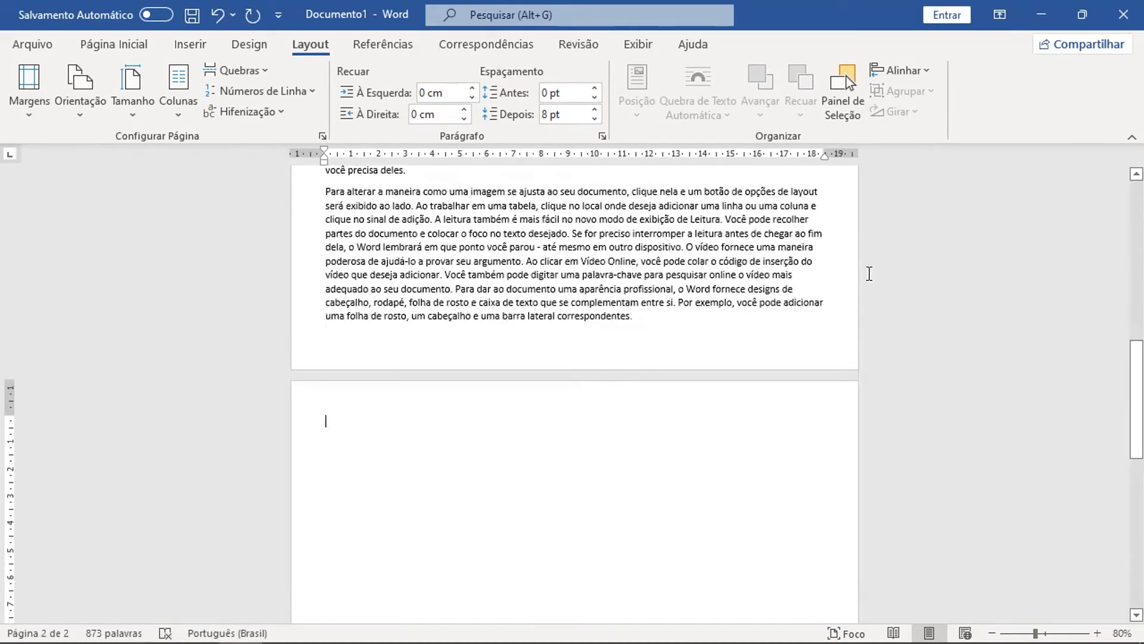
{"action": "scroll", "coordinate": [833, 300], "scroll_direction": "up", "scroll_amount": 3}
{"action": "scroll", "coordinate": [833, 300], "scroll_direction": "up", "scroll_amount": 12}
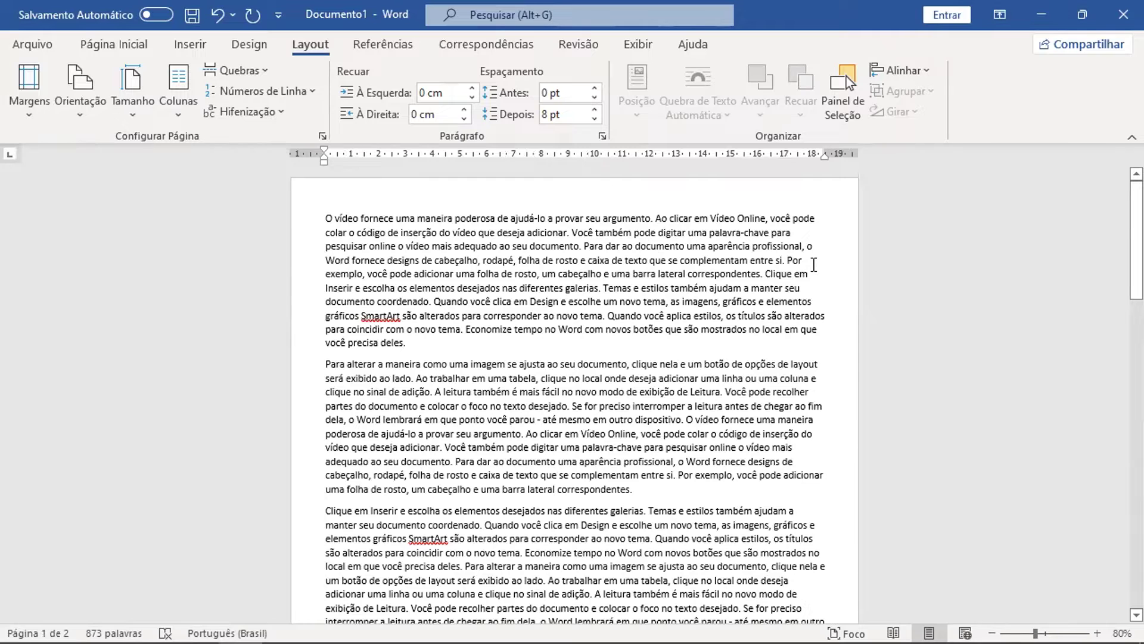
Select all the text in the document and justify it
{"action": "left_click", "coordinate": [114, 45]}
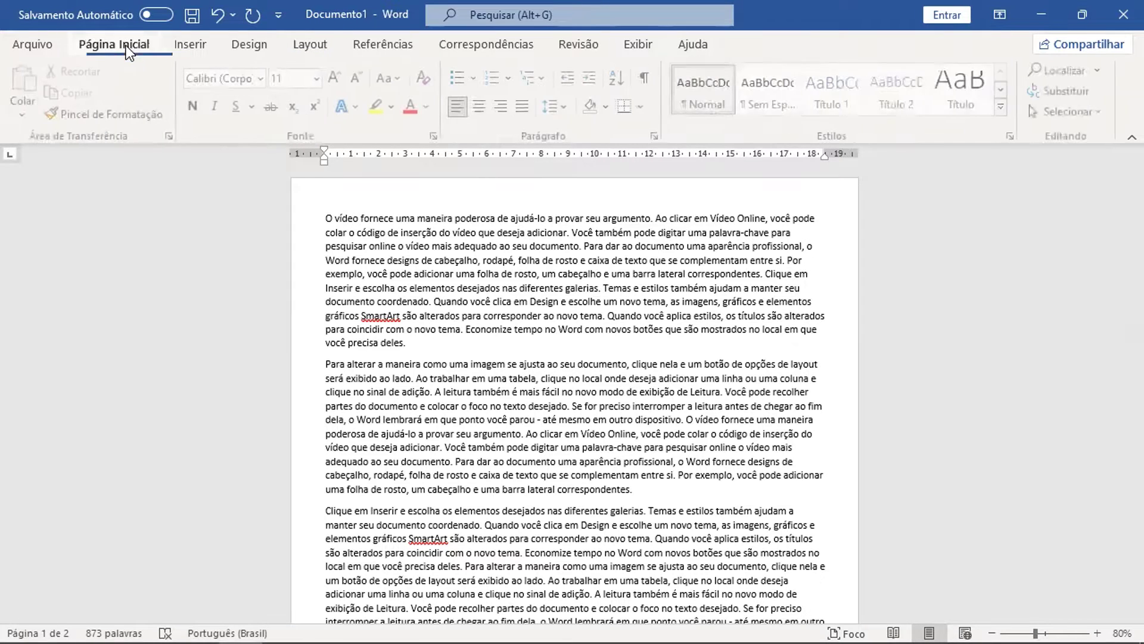
{"action": "left_click", "coordinate": [525, 107]}
{"action": "scroll", "coordinate": [690, 182], "scroll_direction": "up", "scroll_amount": 10}
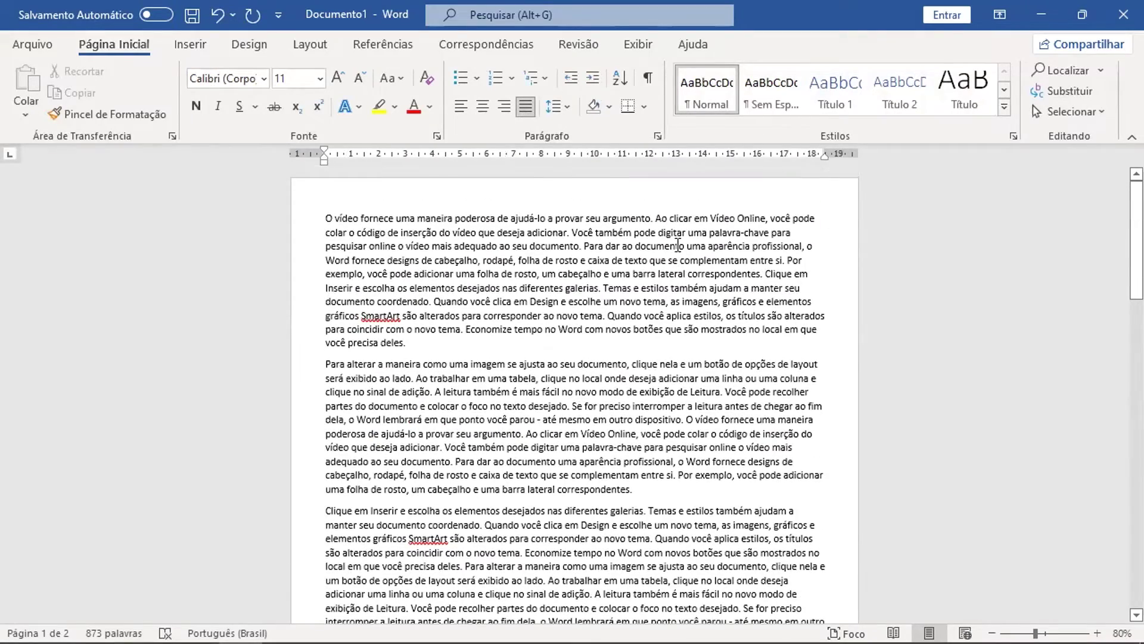
{"action": "key", "text": "ctrl+a"}
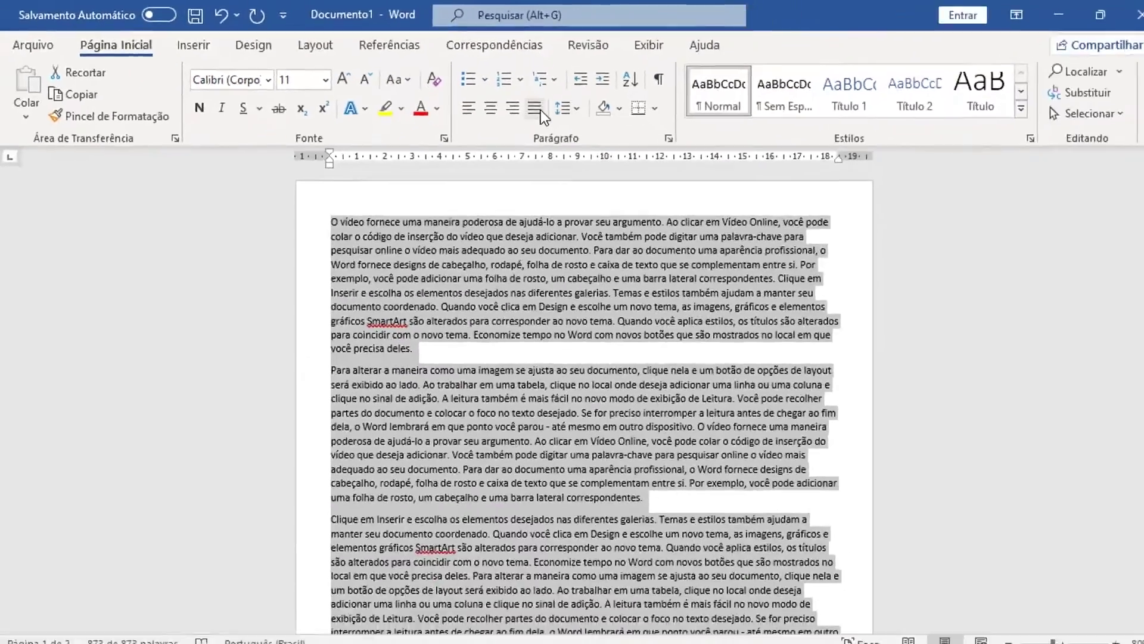
{"action": "left_click", "coordinate": [540, 110]}
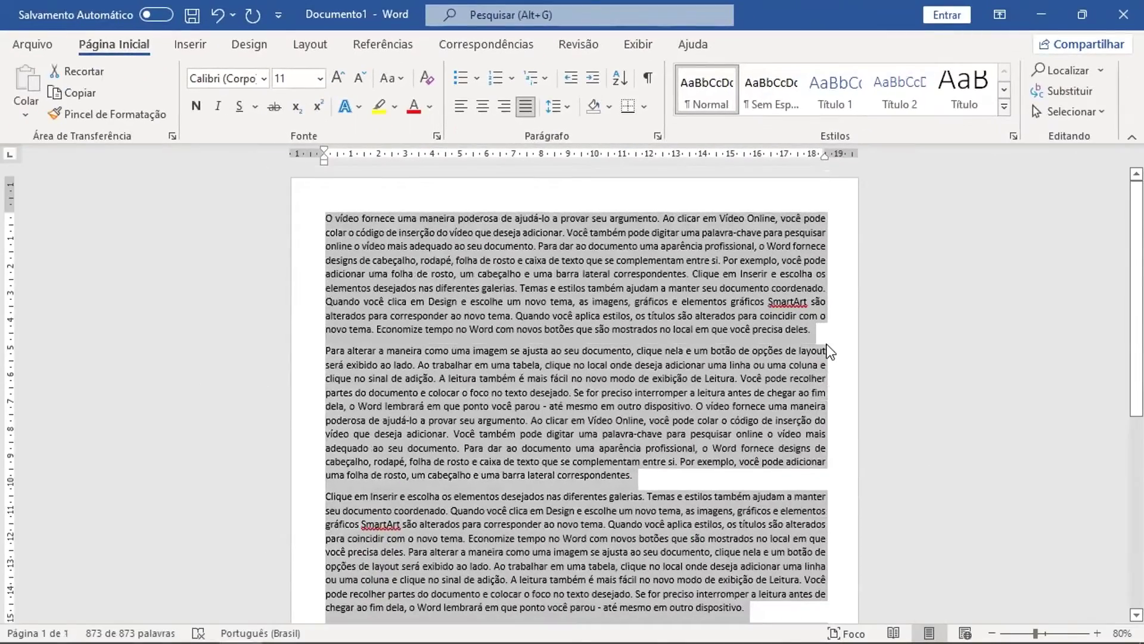
{"action": "scroll", "coordinate": [829, 345], "scroll_direction": "down", "scroll_amount": 3}
{"action": "scroll", "coordinate": [828, 346], "scroll_direction": "up", "scroll_amount": 5}
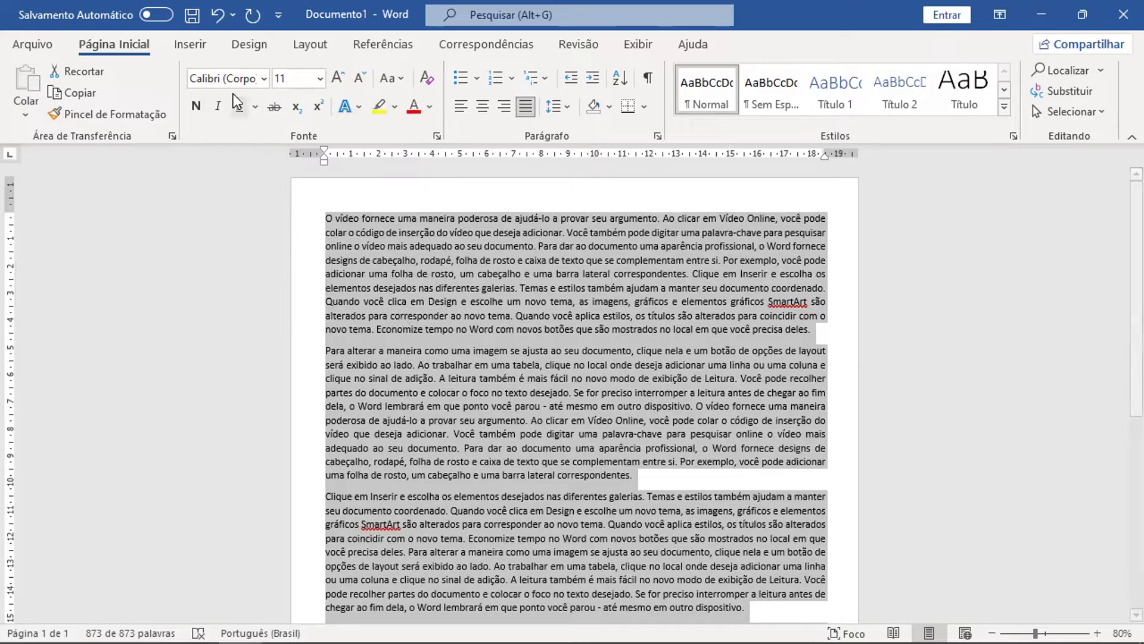
Examine the custom margin settings and their "Aplicar a" options, and close them without making changes
{"action": "left_click", "coordinate": [298, 49]}
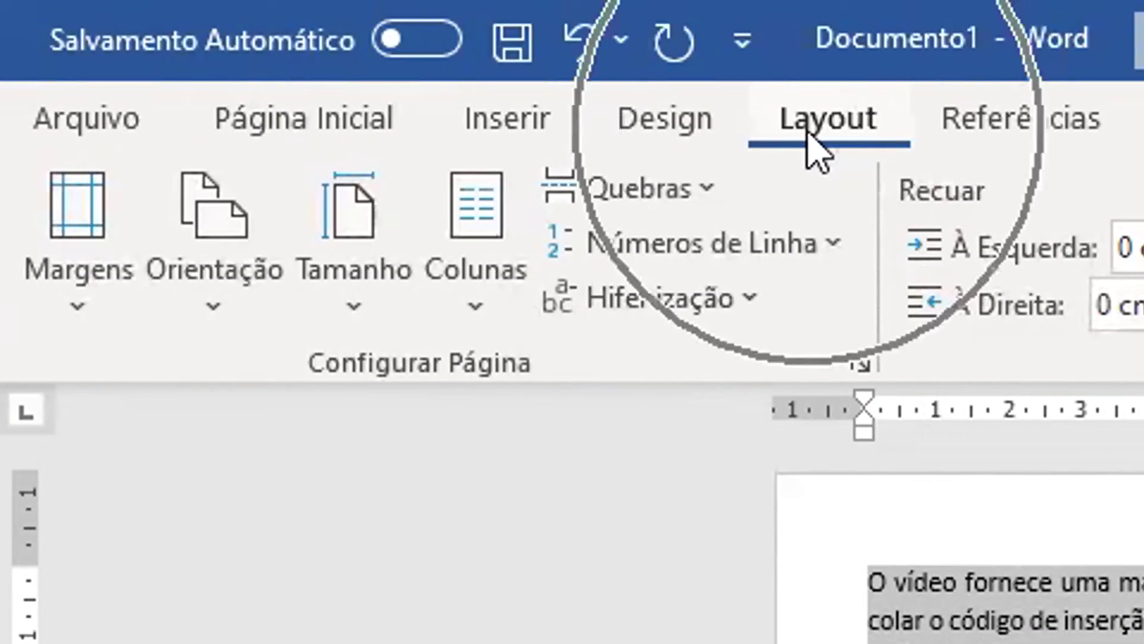
{"action": "left_click", "coordinate": [106, 280]}
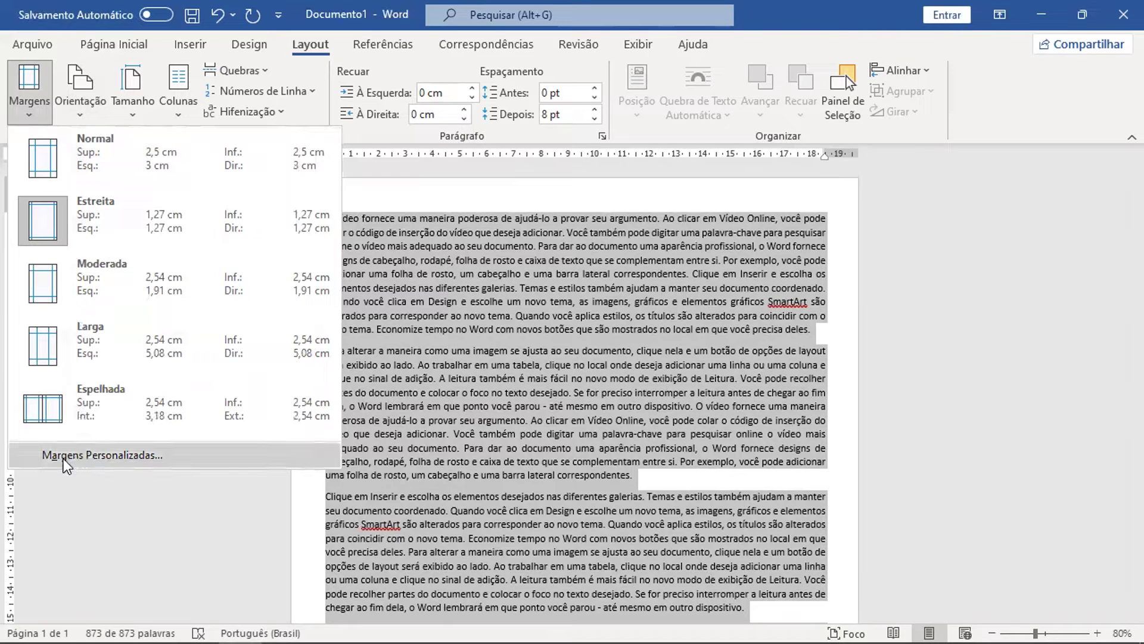
{"action": "left_click", "coordinate": [115, 458]}
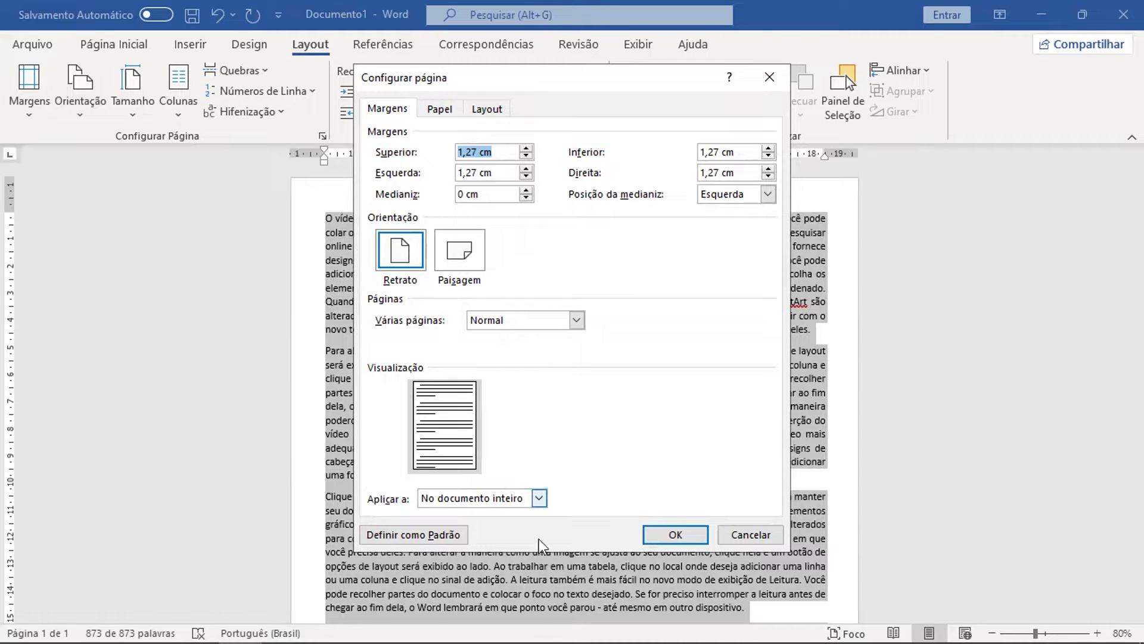
{"action": "left_click", "coordinate": [545, 503]}
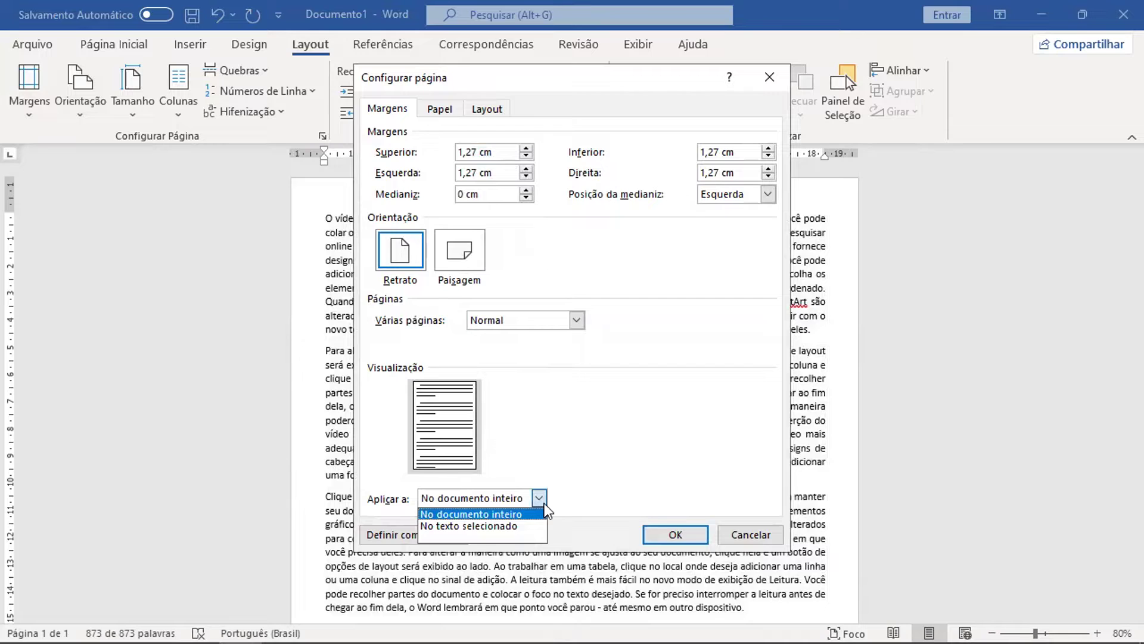
{"action": "left_click", "coordinate": [734, 530]}
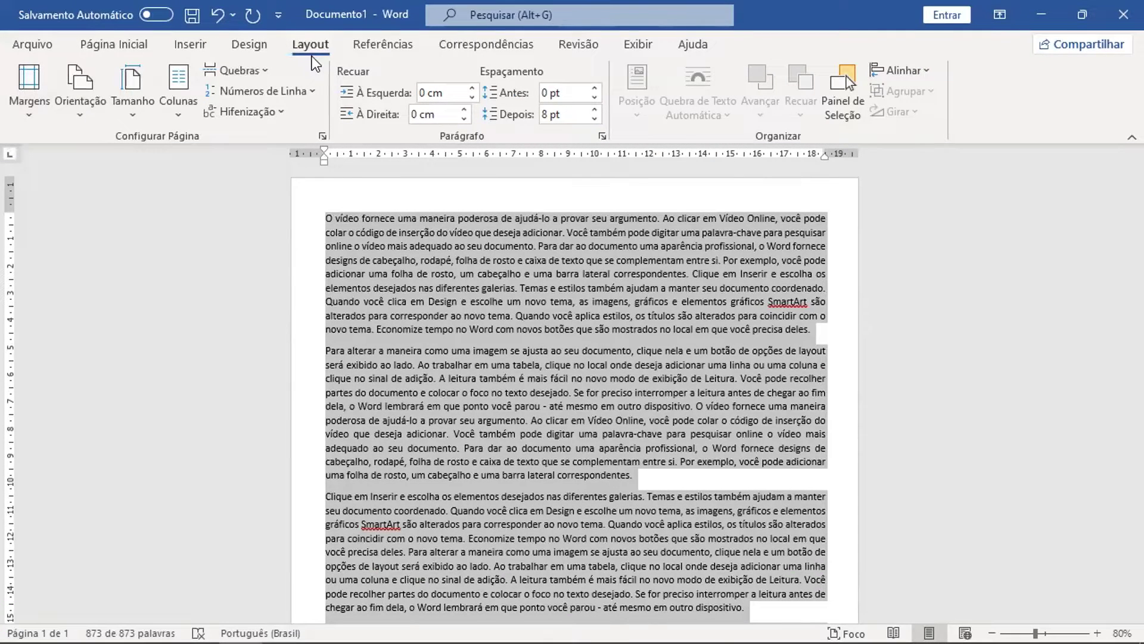
Change the page orientation to Paisagem, comparing it with Retrato at a smaller zoom before choosing Paisagem again
{"action": "left_click", "coordinate": [79, 116]}
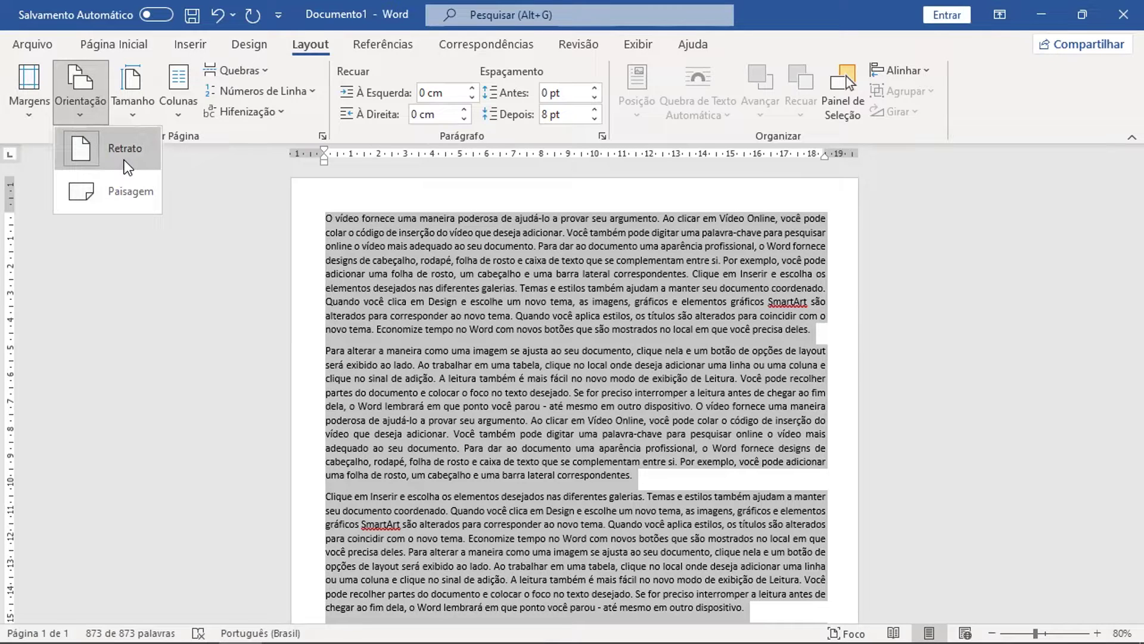
{"action": "left_click", "coordinate": [122, 191]}
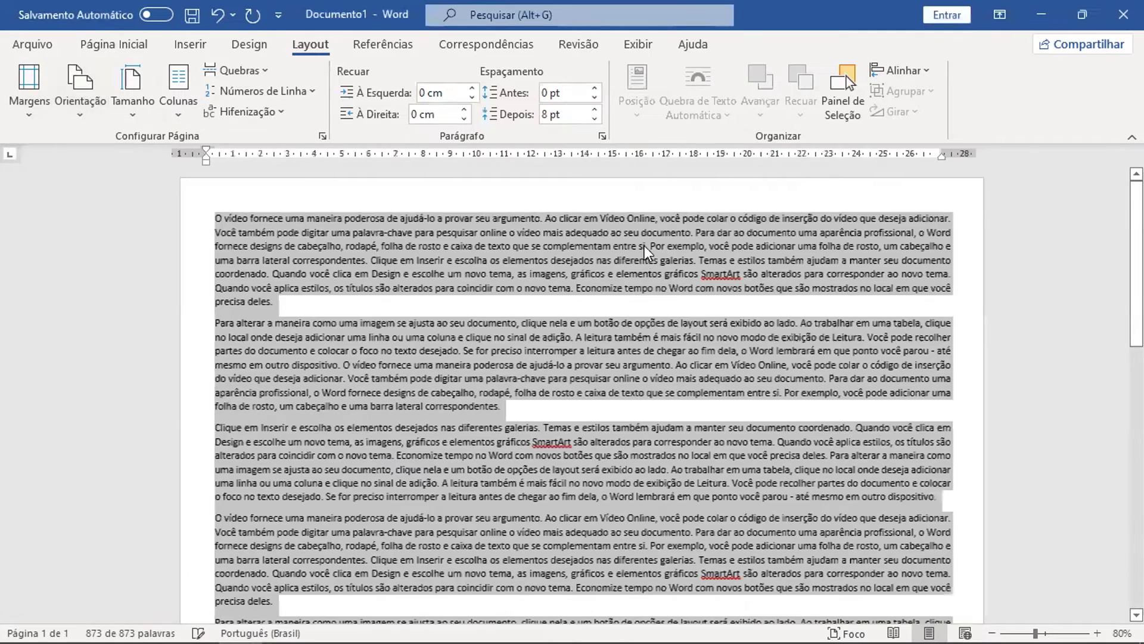
{"action": "scroll", "coordinate": [721, 338], "scroll_direction": "down", "scroll_amount": 4, "text": "ctrl"}
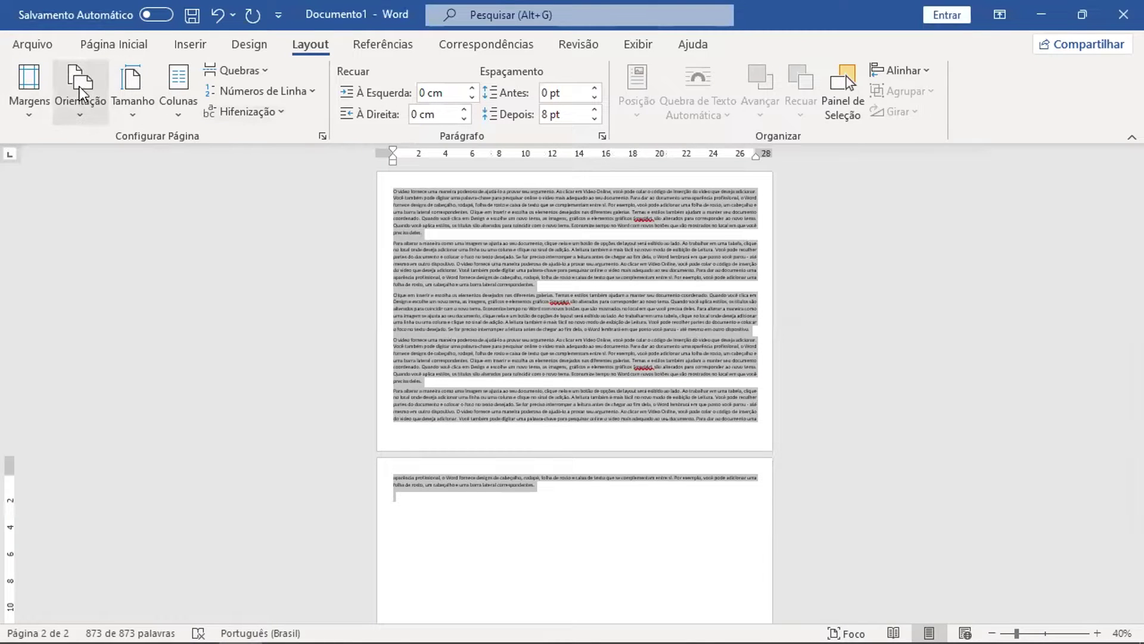
{"action": "left_click", "coordinate": [81, 98]}
{"action": "left_click", "coordinate": [123, 151]}
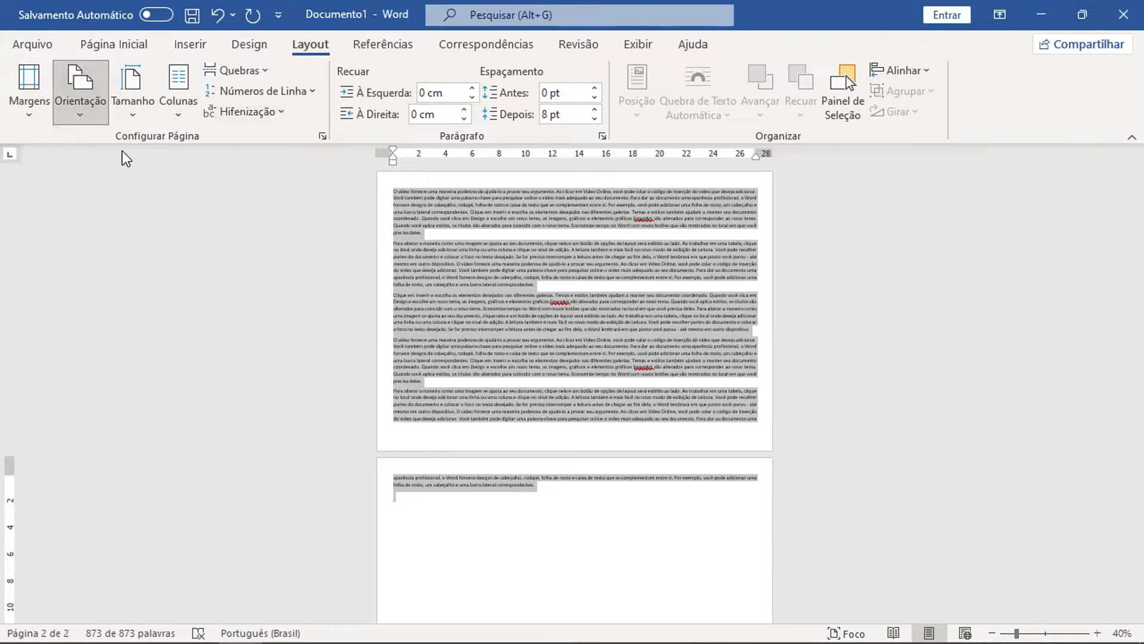
{"action": "left_click", "coordinate": [91, 109]}
{"action": "left_click", "coordinate": [114, 186]}
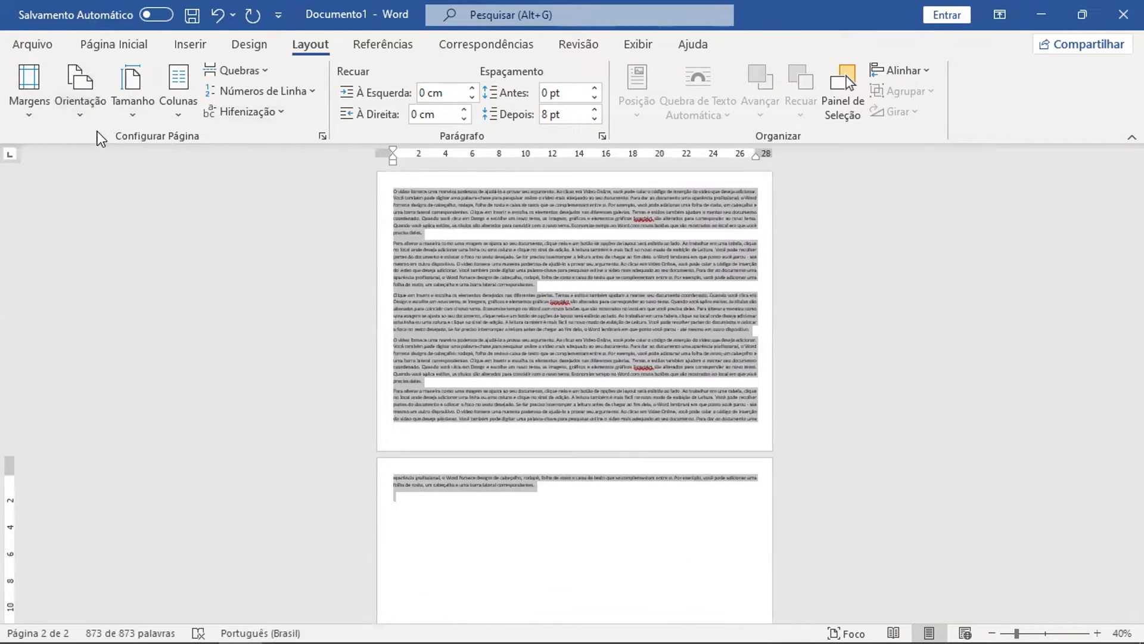
Return the page orientation to Retrato
{"action": "left_click", "coordinate": [133, 117]}
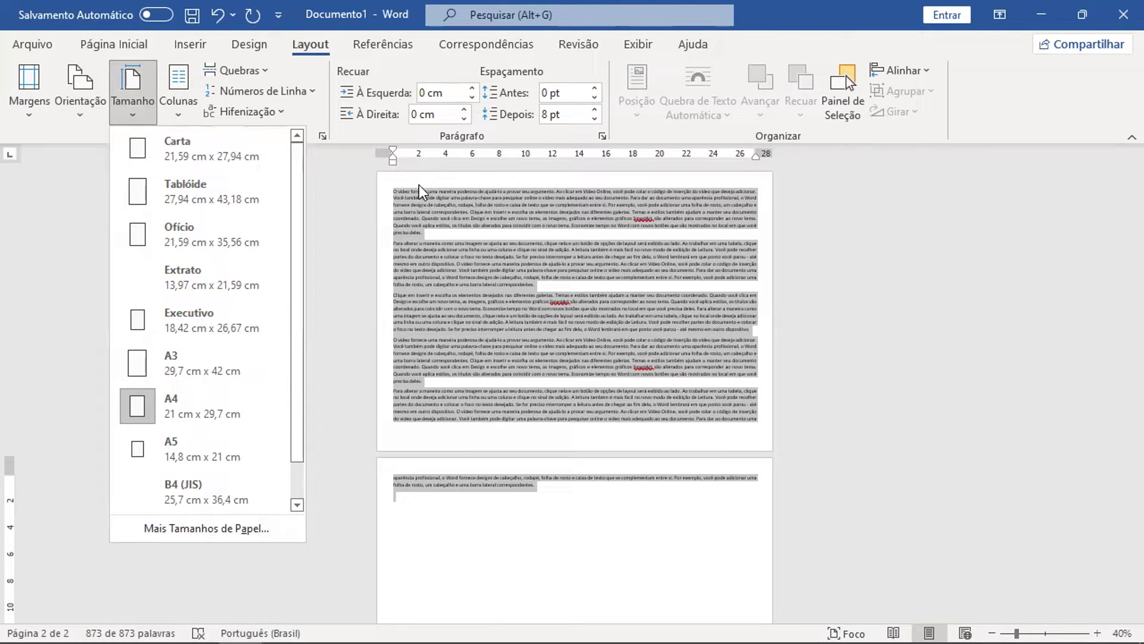
{"action": "left_click", "coordinate": [73, 112]}
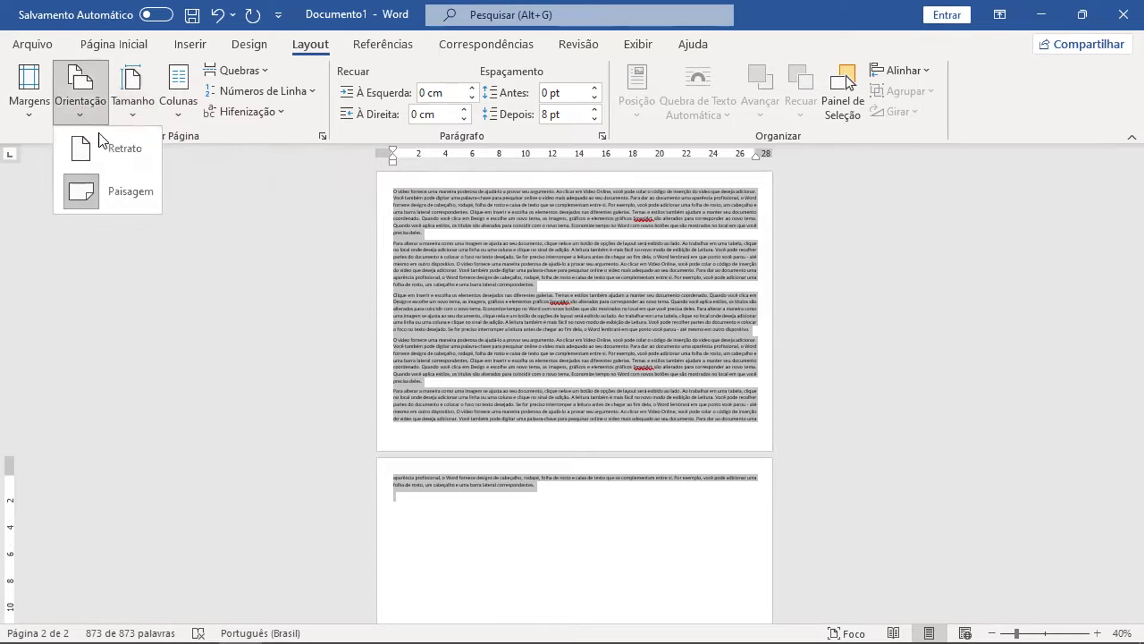
{"action": "left_click", "coordinate": [109, 144]}
Examine the preset paper sizes, the Tamanho personalizado option and the paper source settings, and close them without making changes
{"action": "left_click", "coordinate": [127, 123]}
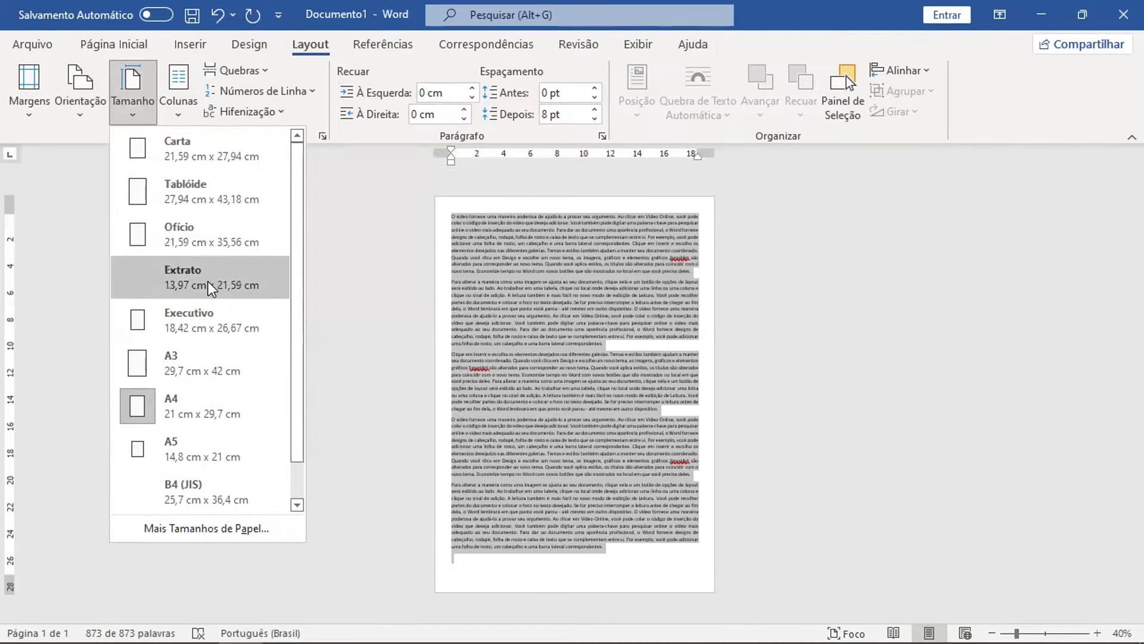
{"action": "scroll", "coordinate": [208, 357], "scroll_direction": "down", "scroll_amount": 1}
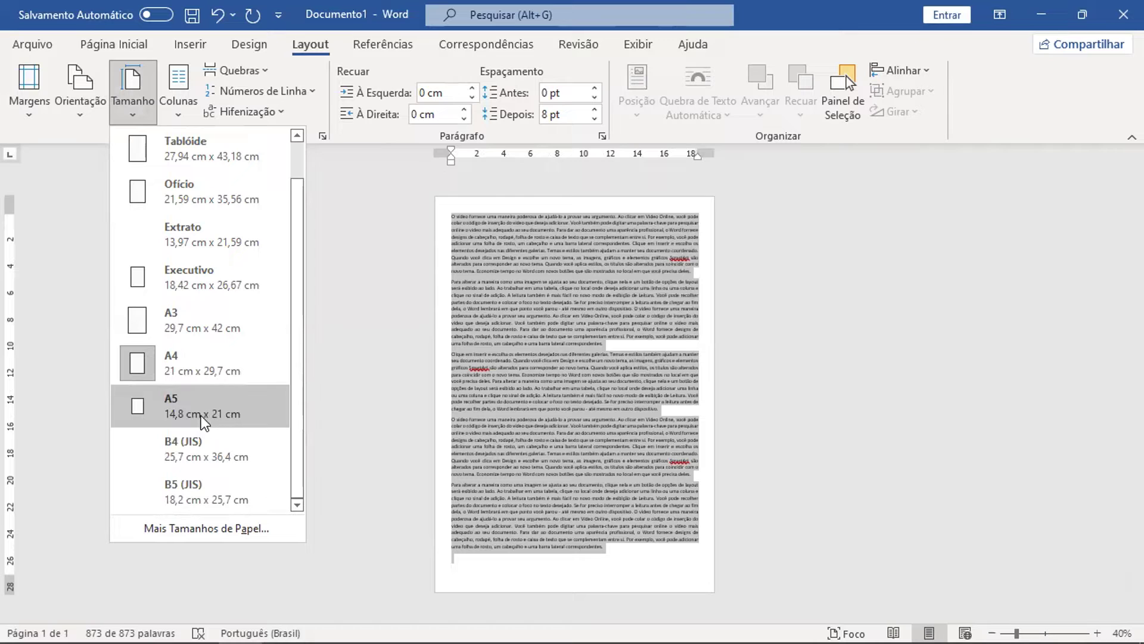
{"action": "scroll", "coordinate": [208, 340], "scroll_direction": "up", "scroll_amount": 1}
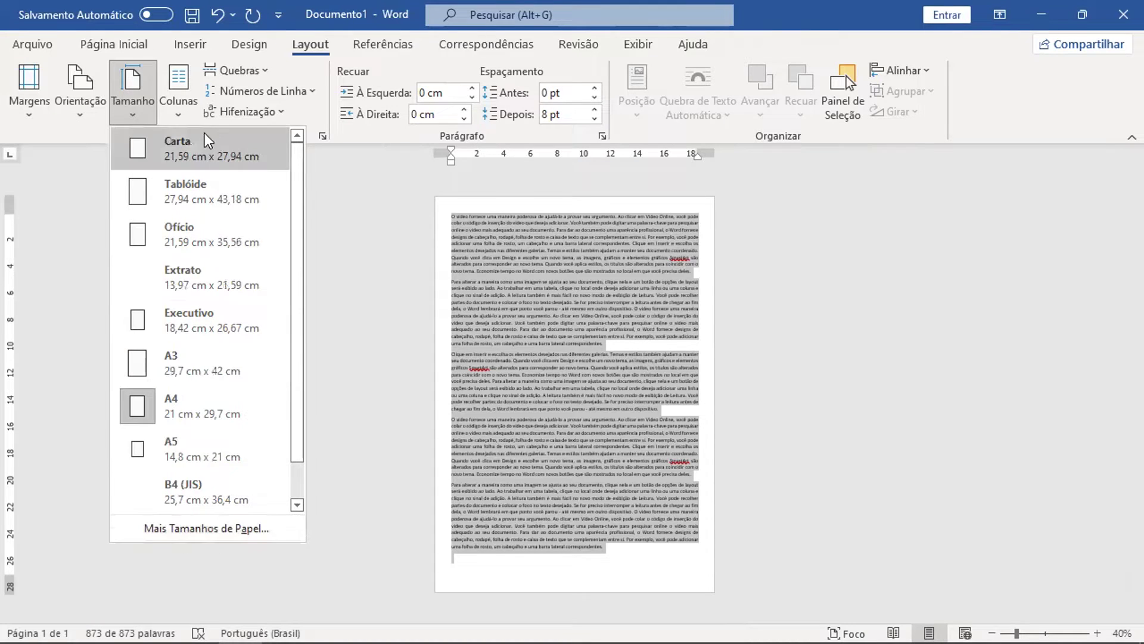
{"action": "left_click_drag", "start_coordinate": [299, 449], "coordinate": [298, 487]}
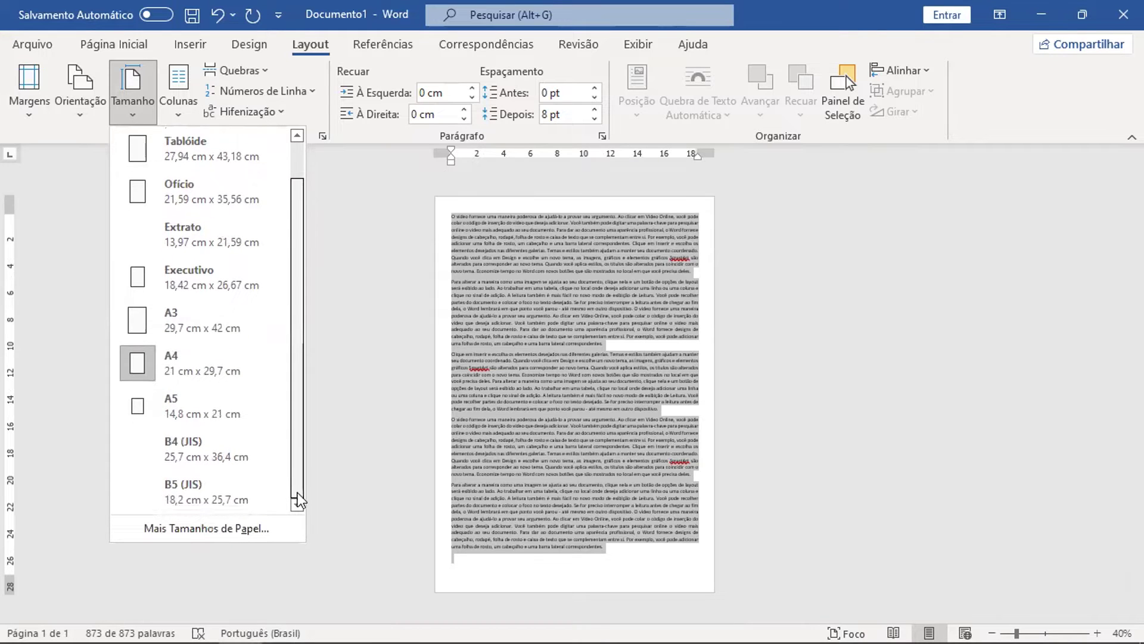
{"action": "left_click", "coordinate": [192, 529]}
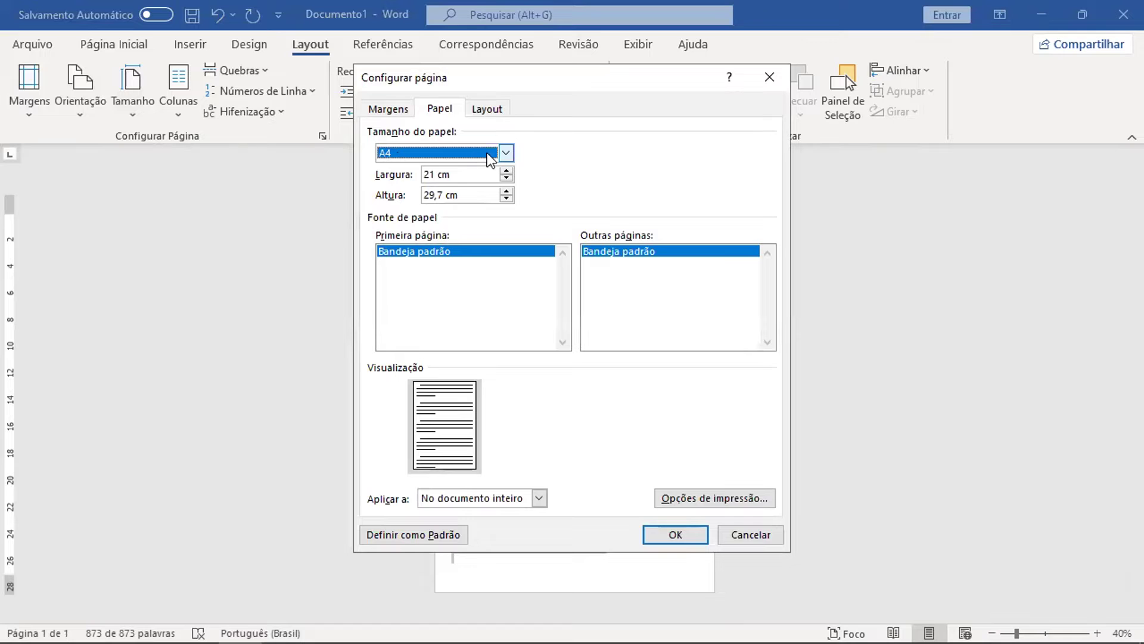
{"action": "left_click", "coordinate": [505, 152]}
{"action": "left_click_drag", "start_coordinate": [513, 184], "coordinate": [528, 191]}
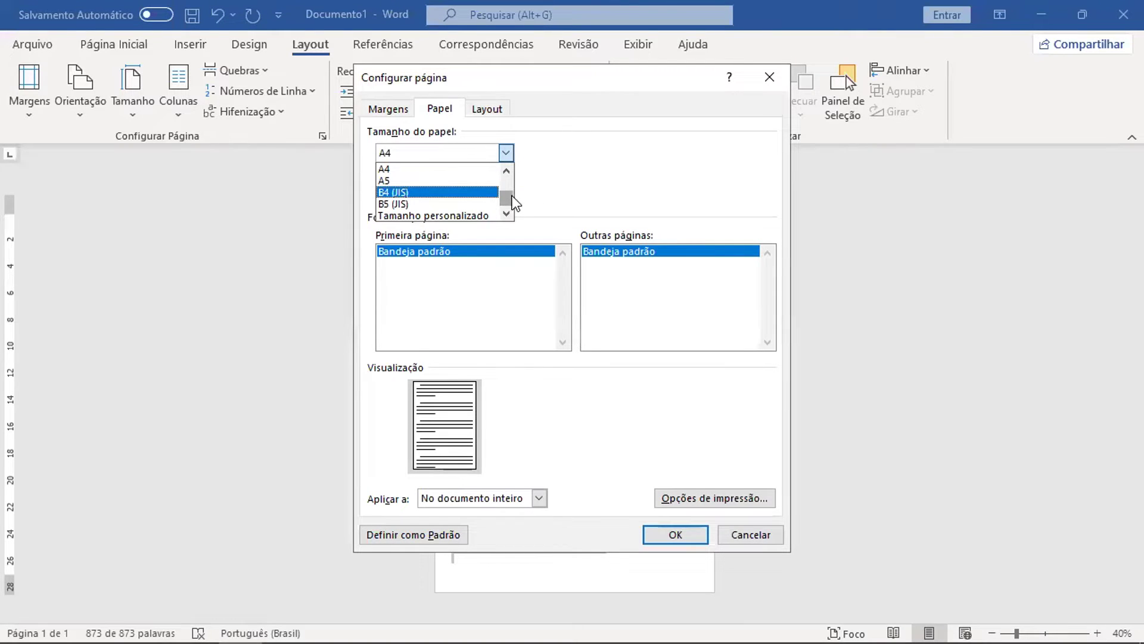
{"action": "left_click", "coordinate": [466, 217]}
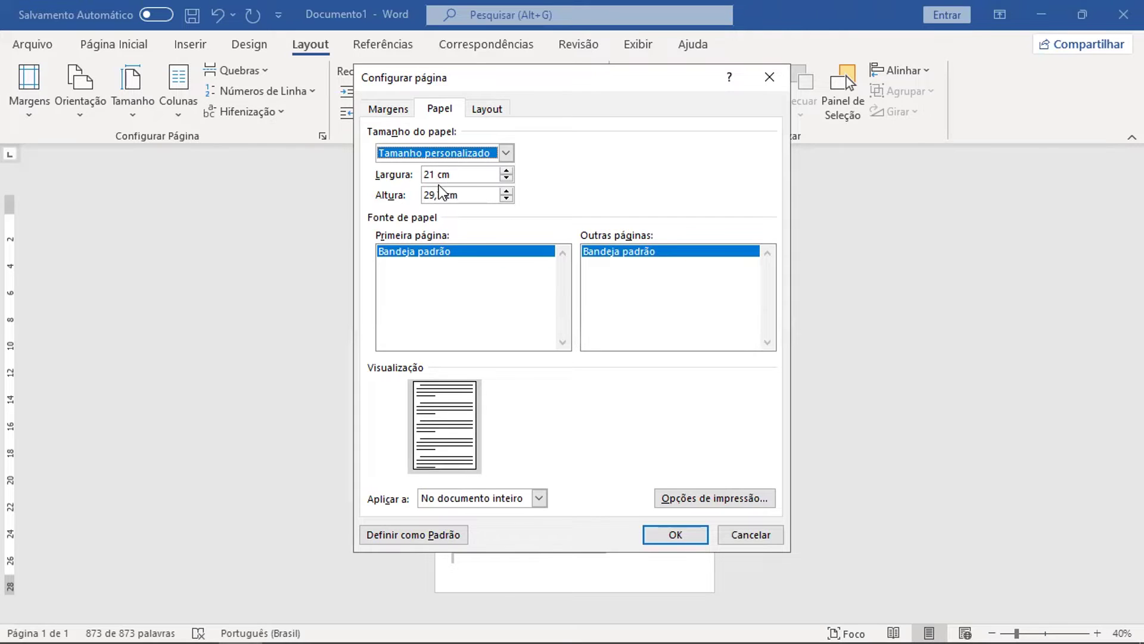
{"action": "left_click", "coordinate": [442, 285]}
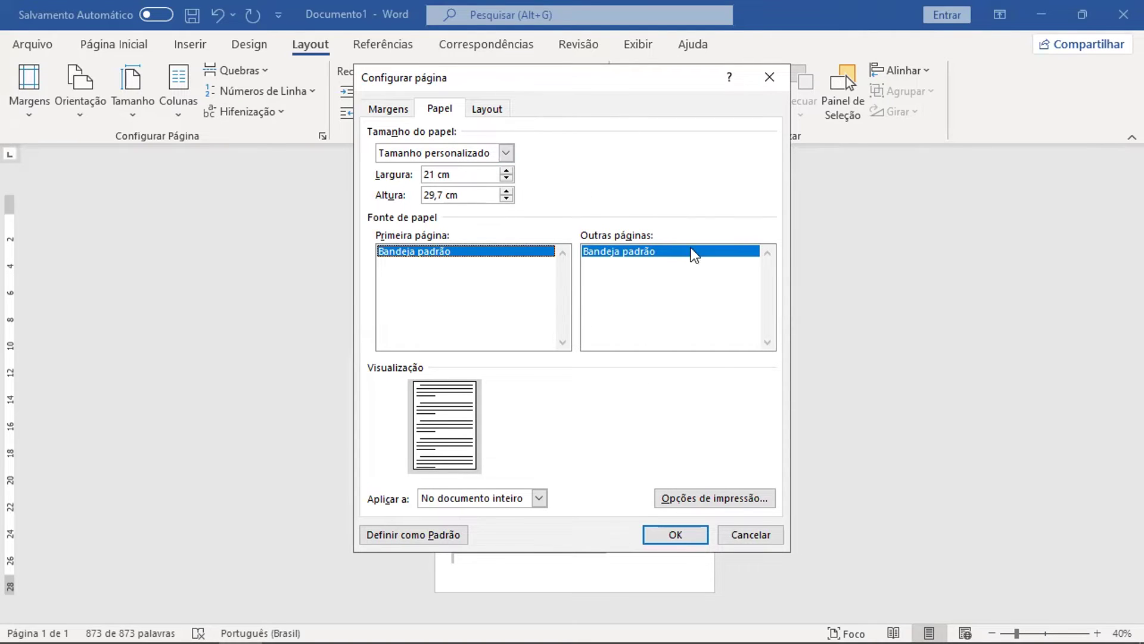
{"action": "left_click", "coordinate": [743, 530]}
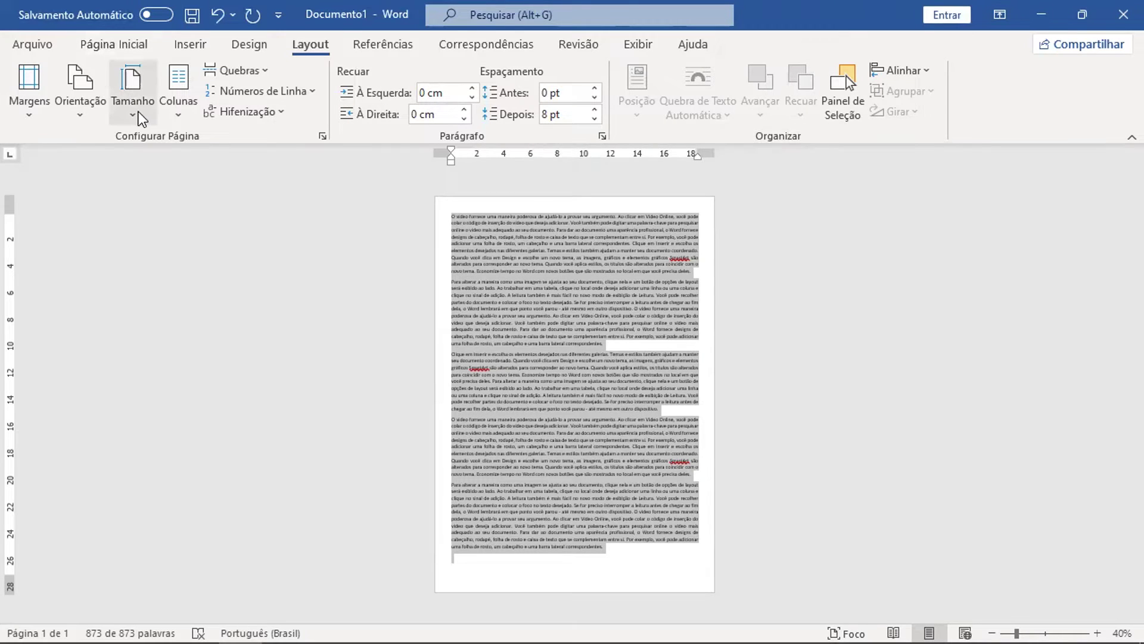
Arrange the document text in two columns and deselect it, viewing the page at 80% zoom
{"action": "left_click", "coordinate": [176, 119]}
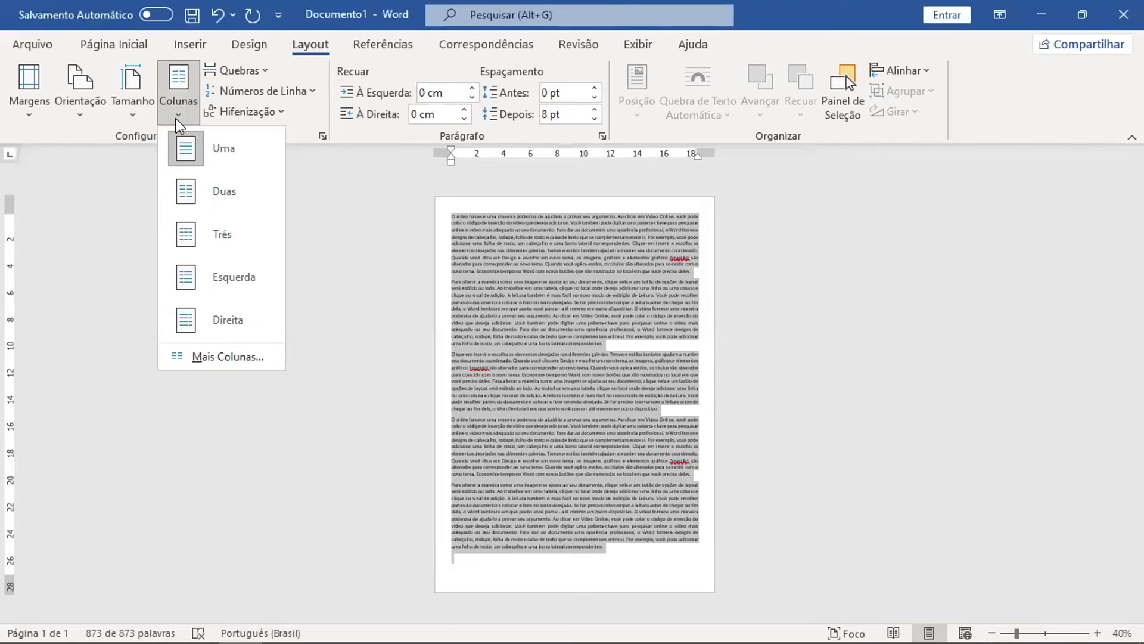
{"action": "left_click", "coordinate": [228, 196]}
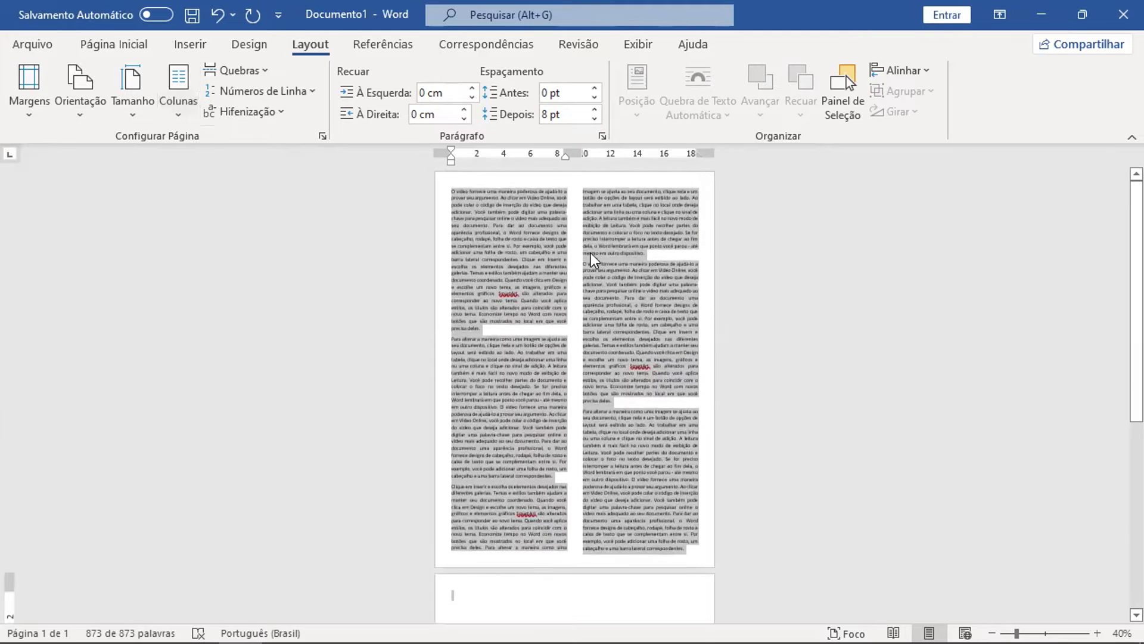
{"action": "left_click", "coordinate": [582, 275]}
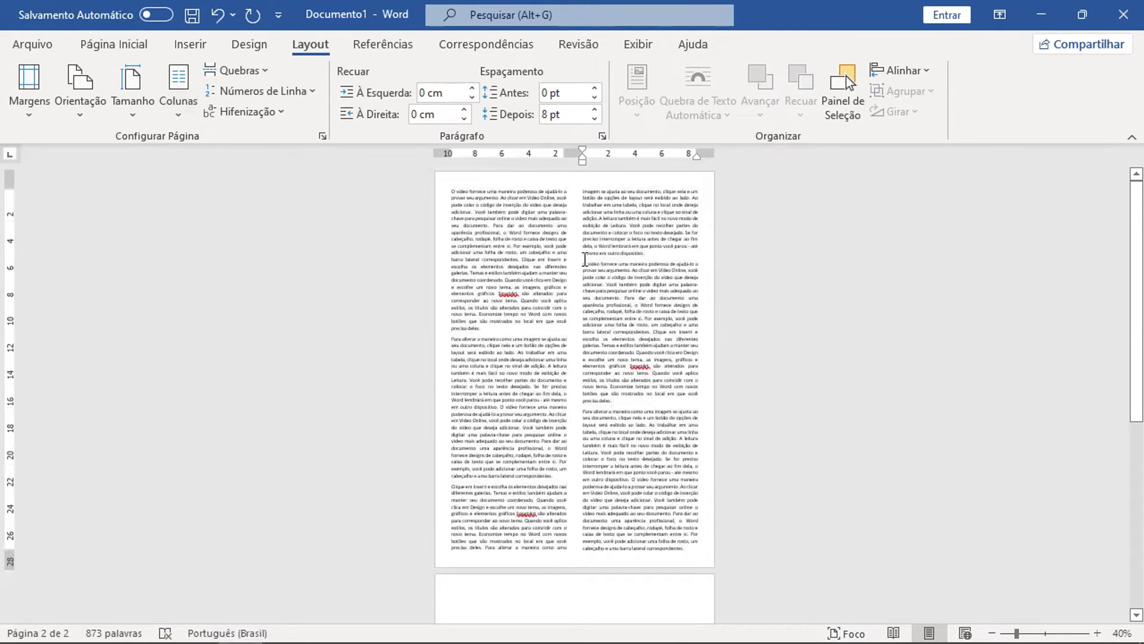
{"action": "scroll", "coordinate": [575, 247], "scroll_direction": "up", "scroll_amount": 4}
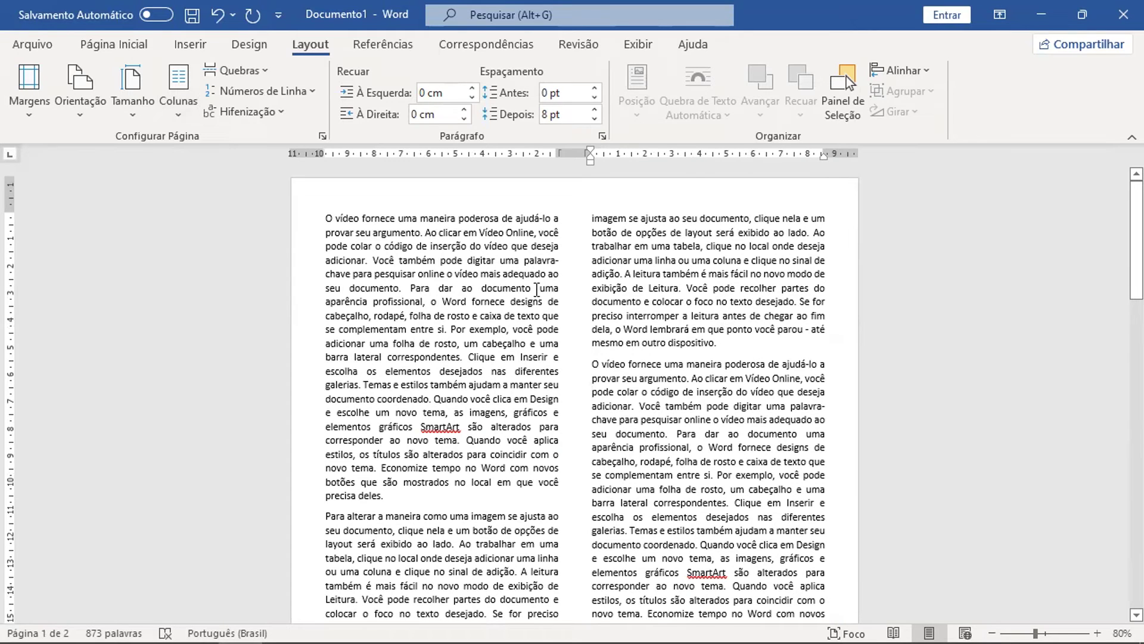
Try the three-column layout on the text, followed by the Esquerda layout with a narrow first column
{"action": "left_click", "coordinate": [181, 121]}
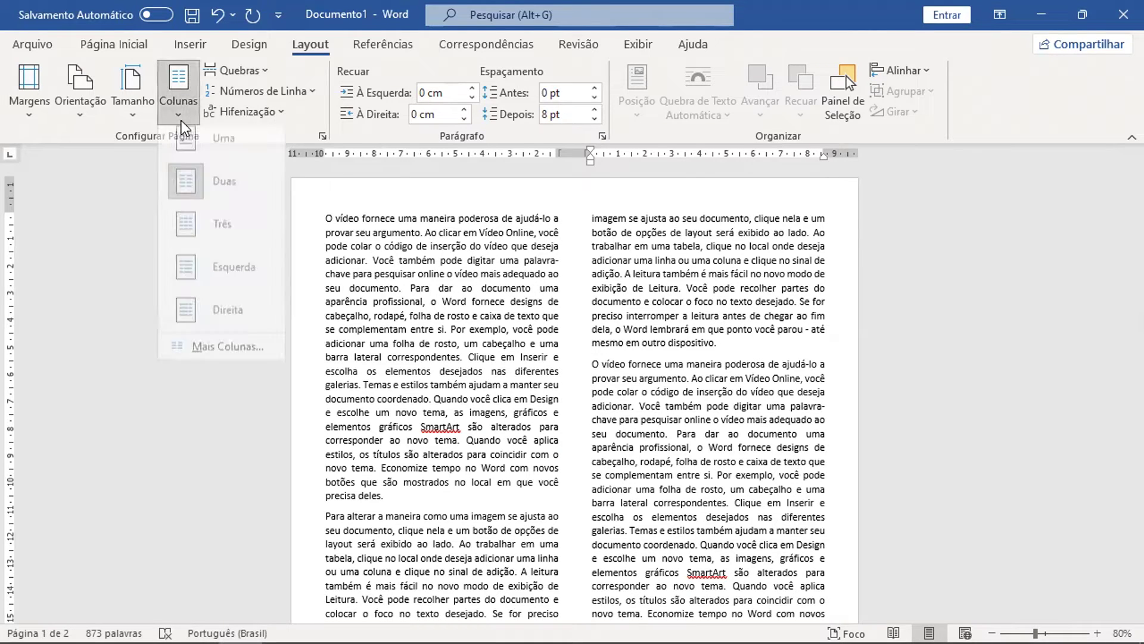
{"action": "left_click", "coordinate": [221, 233]}
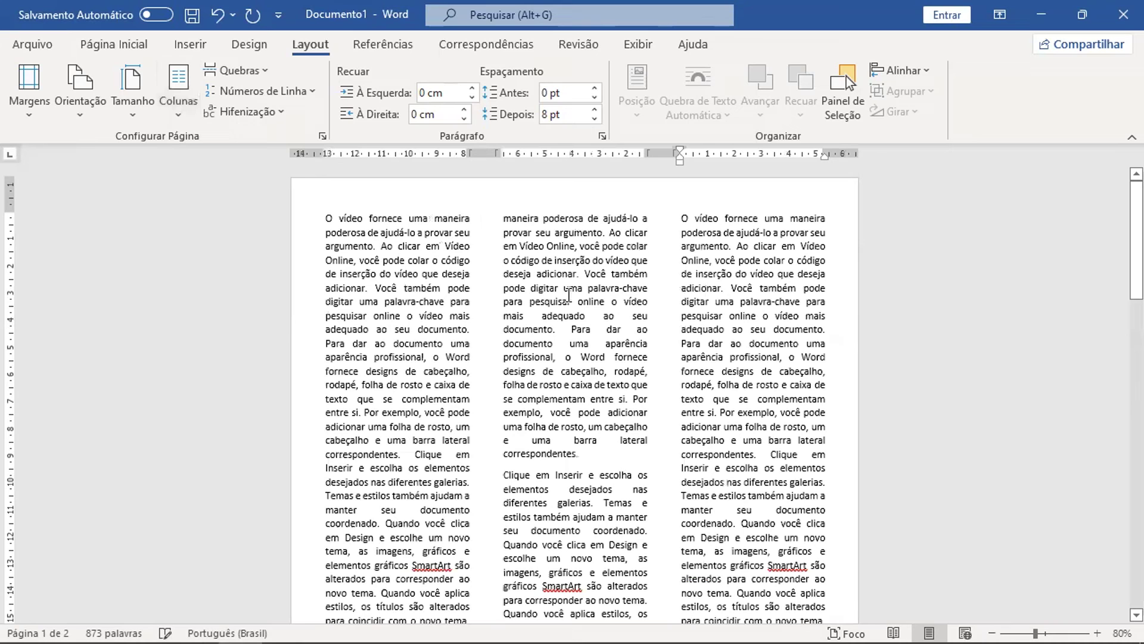
{"action": "left_click", "coordinate": [195, 112]}
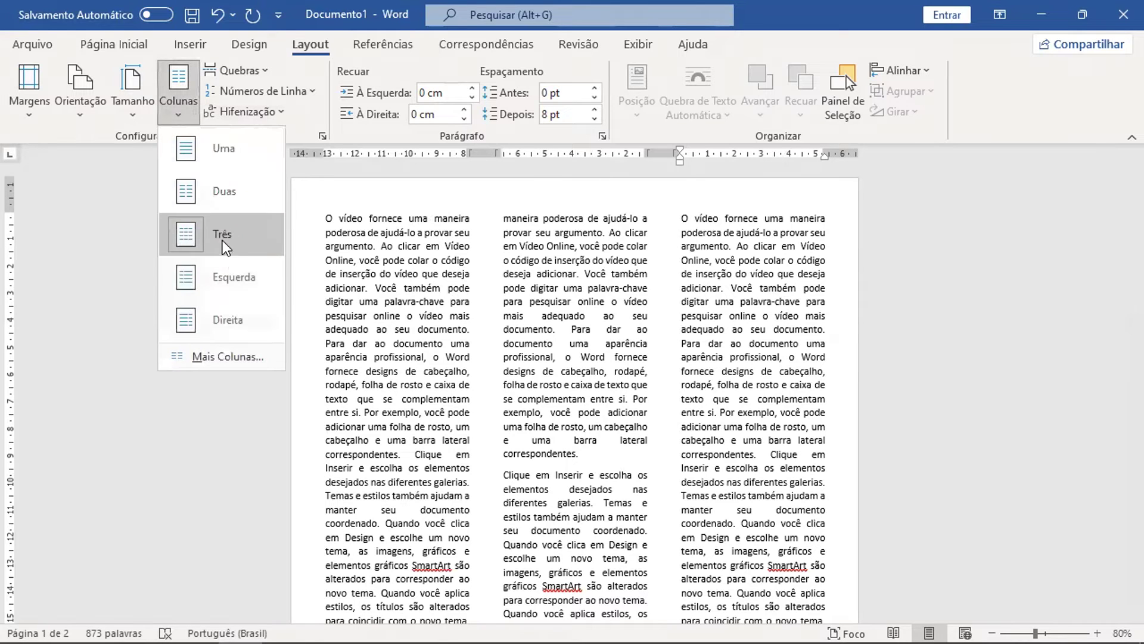
{"action": "left_click", "coordinate": [234, 282]}
Apply the Direita column layout to the document, review its detailed column settings and accept them as they are
{"action": "left_click", "coordinate": [183, 109]}
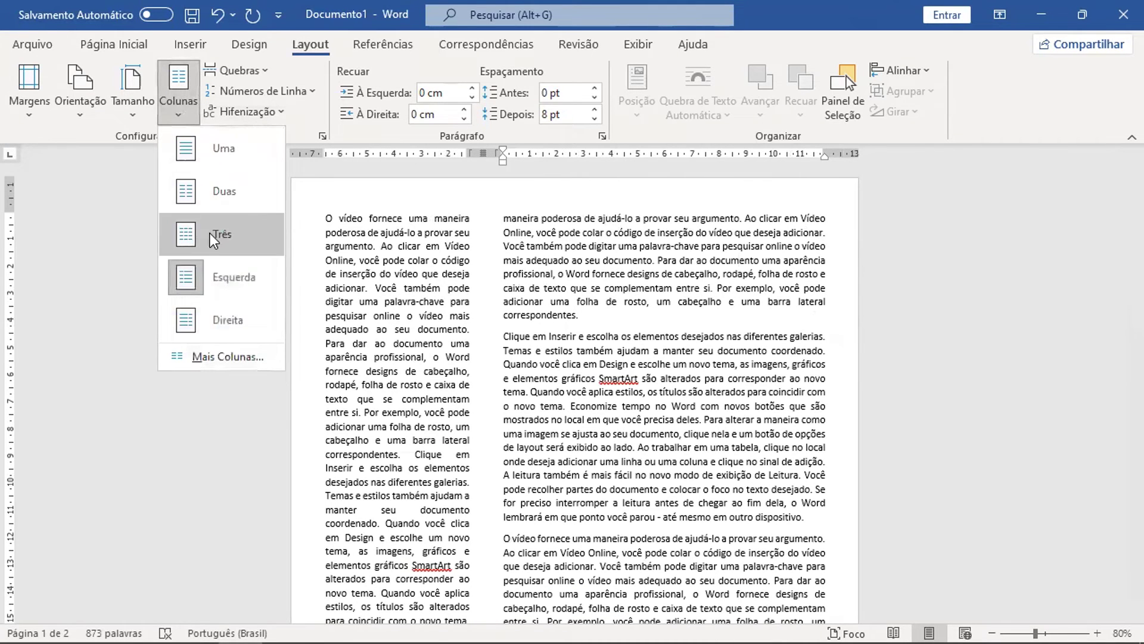
{"action": "left_click", "coordinate": [239, 307]}
{"action": "scroll", "coordinate": [502, 230], "scroll_direction": "up", "scroll_amount": 6}
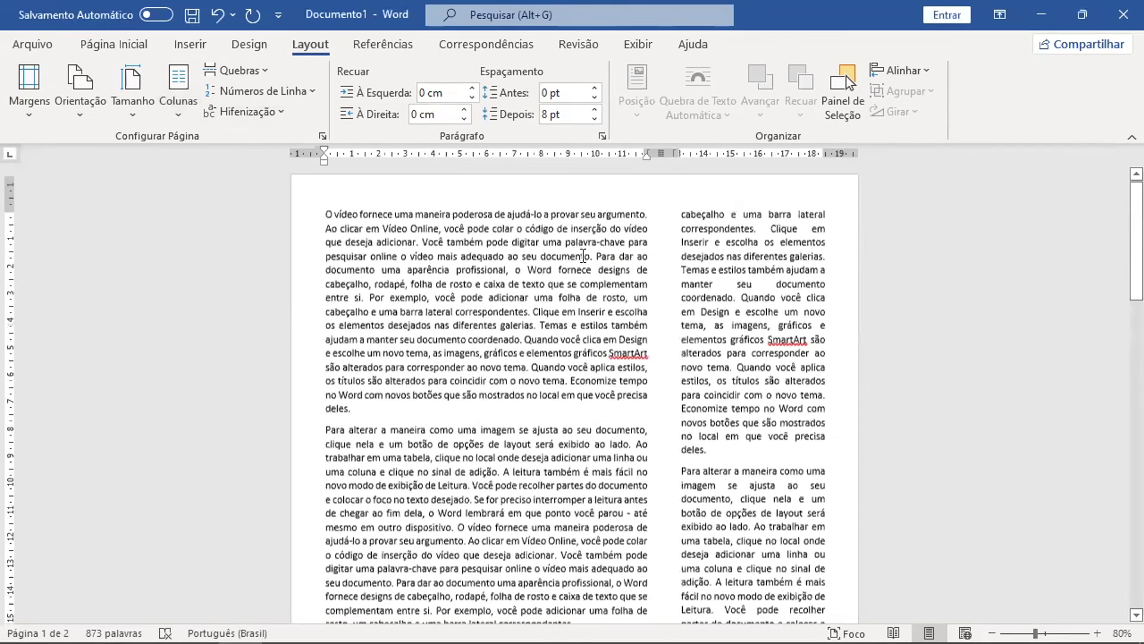
{"action": "left_click", "coordinate": [185, 120]}
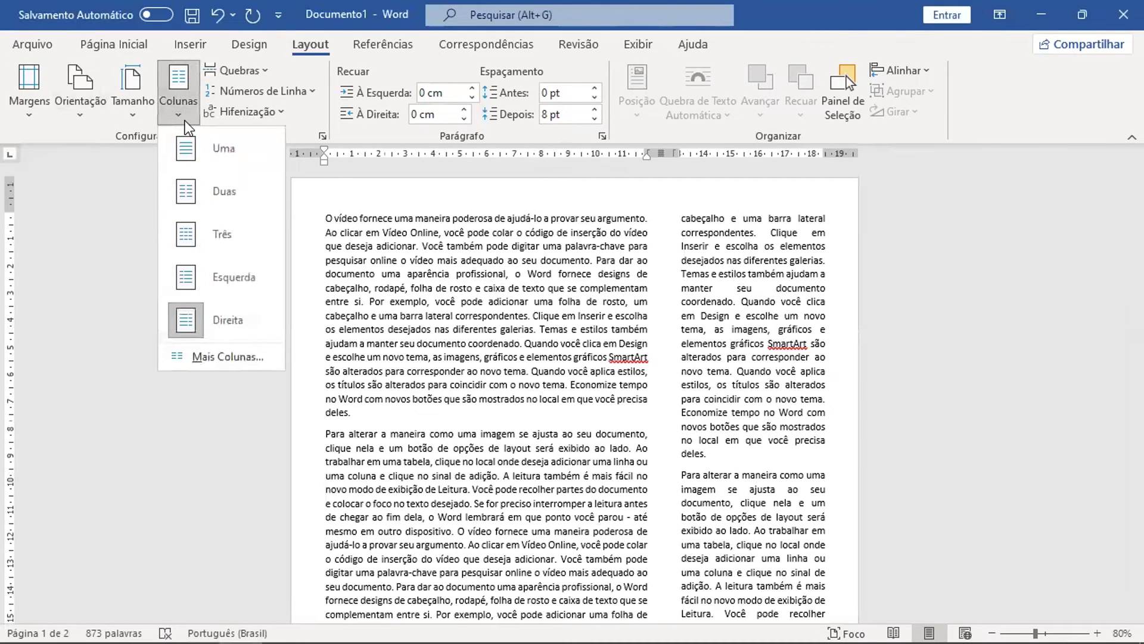
{"action": "left_click", "coordinate": [231, 358]}
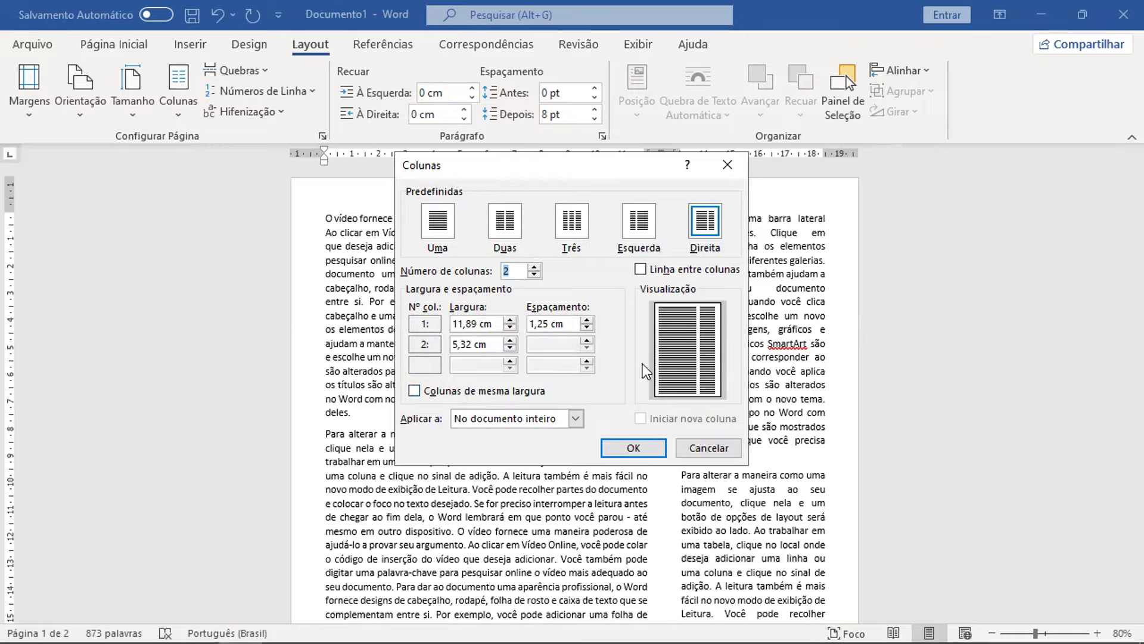
{"action": "left_click", "coordinate": [633, 447]}
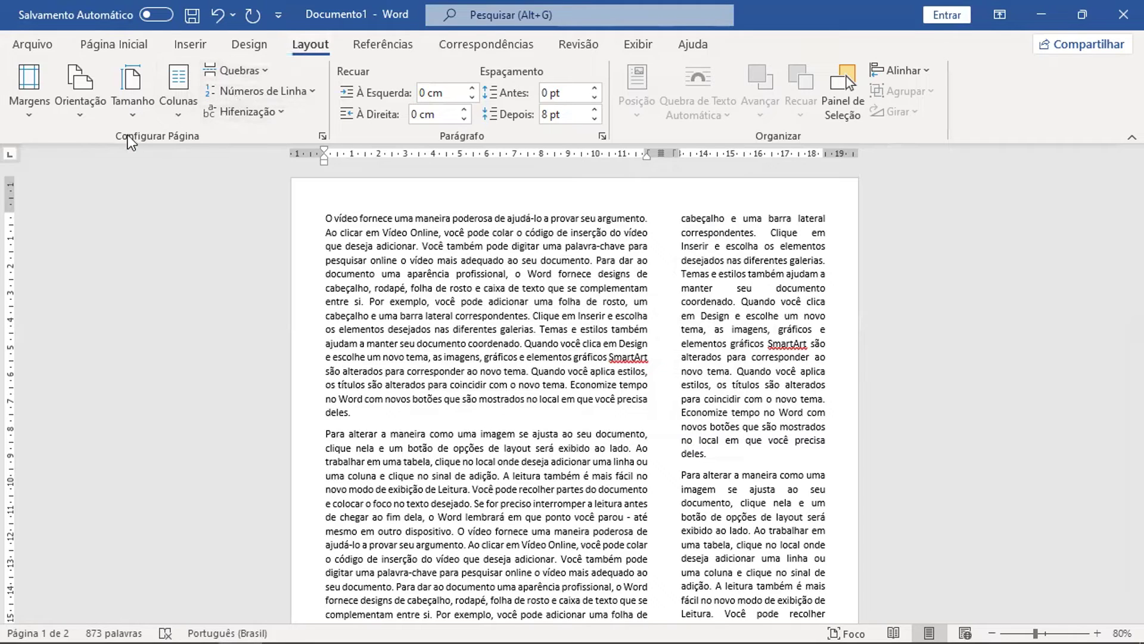
Examine the available page and section breaks and the line numbering options without applying any
{"action": "left_click", "coordinate": [263, 74]}
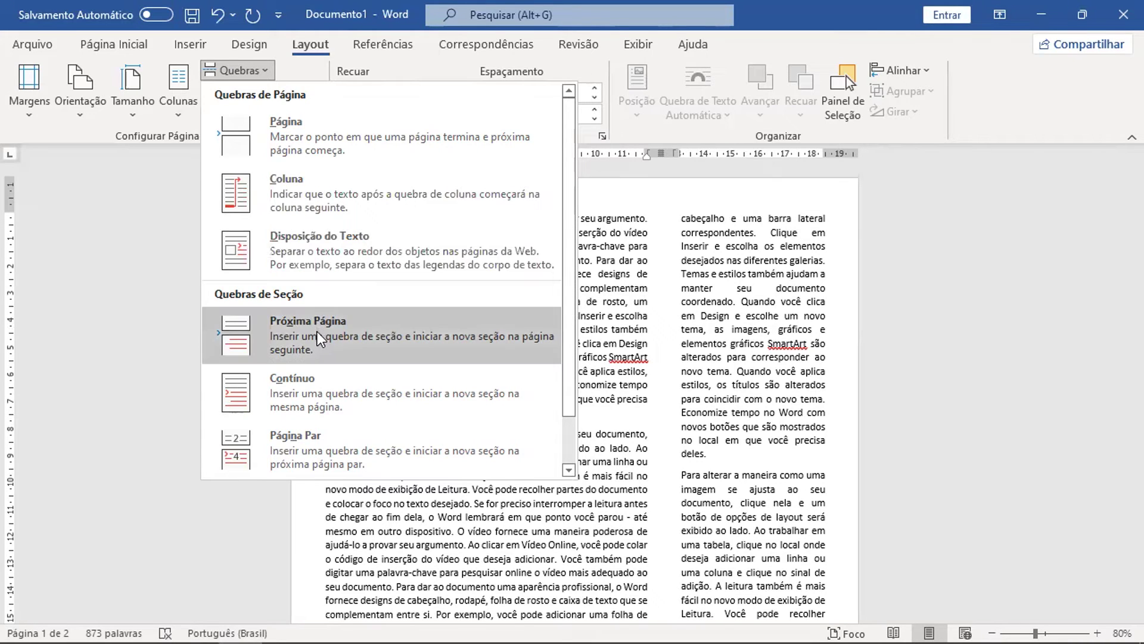
{"action": "left_click_drag", "start_coordinate": [570, 262], "coordinate": [570, 334]}
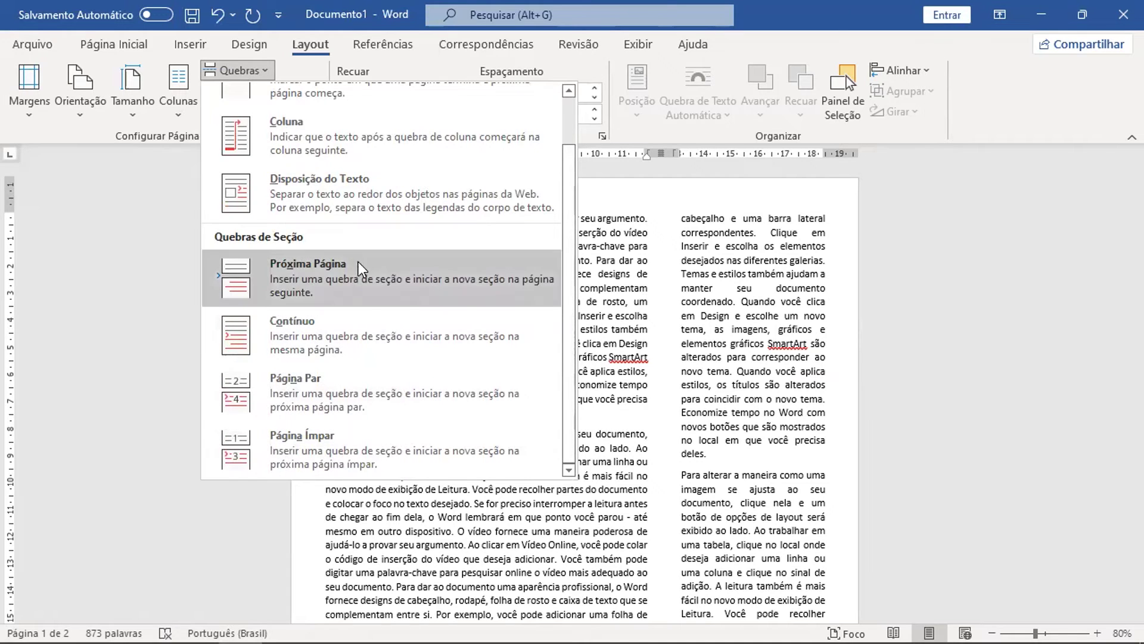
{"action": "scroll", "coordinate": [359, 262], "scroll_direction": "up", "scroll_amount": 1}
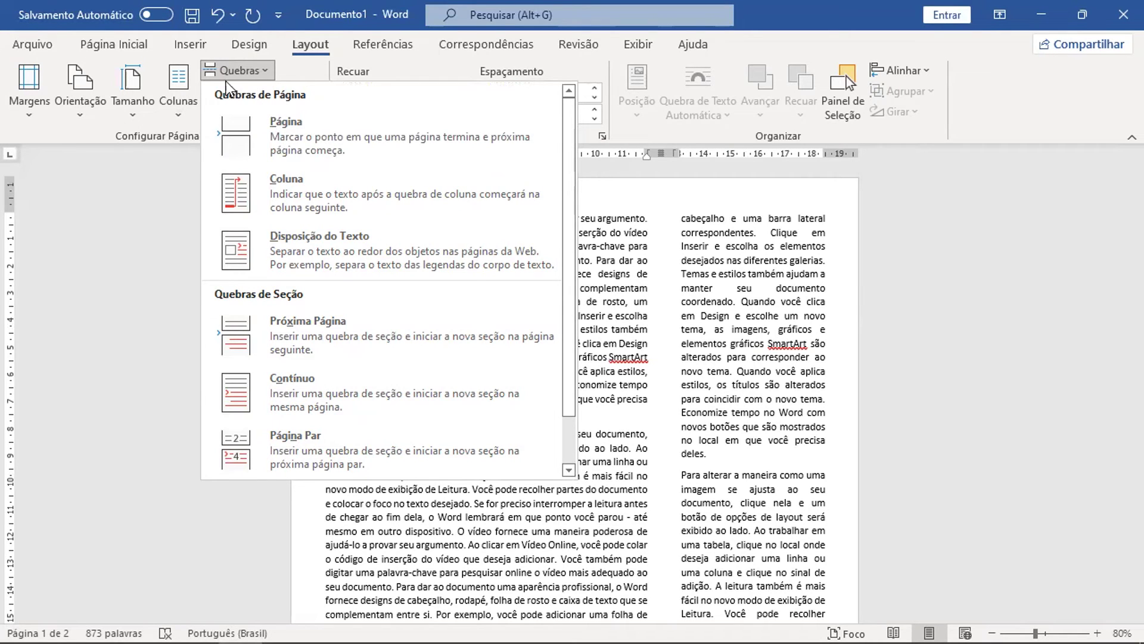
{"action": "left_click", "coordinate": [185, 156]}
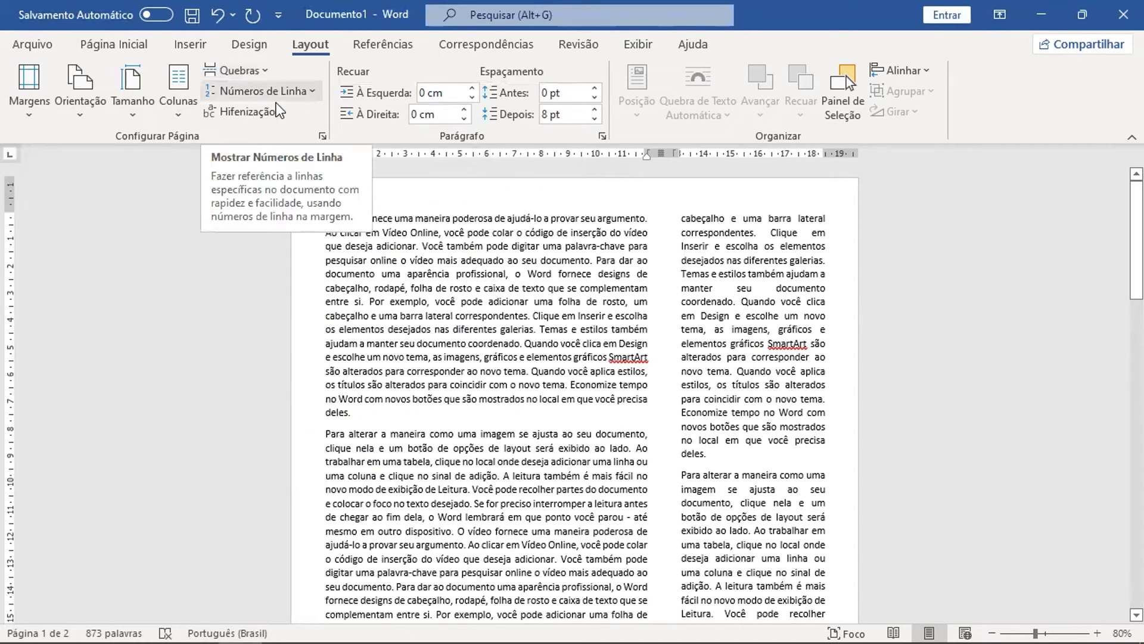
{"action": "left_click", "coordinate": [299, 91]}
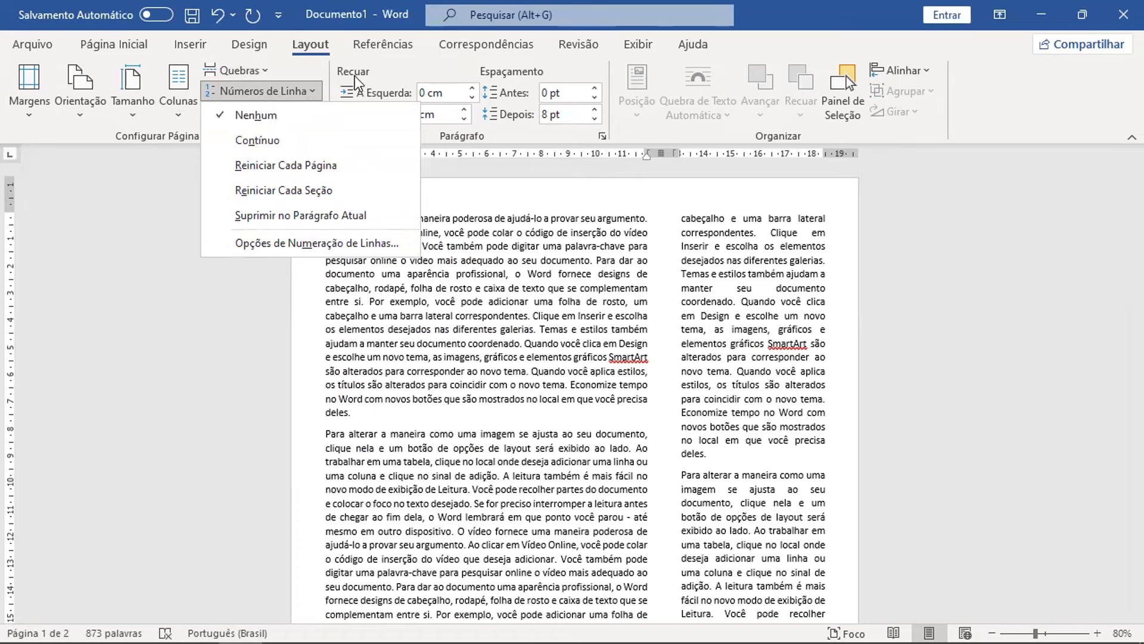
{"action": "left_click", "coordinate": [420, 56]}
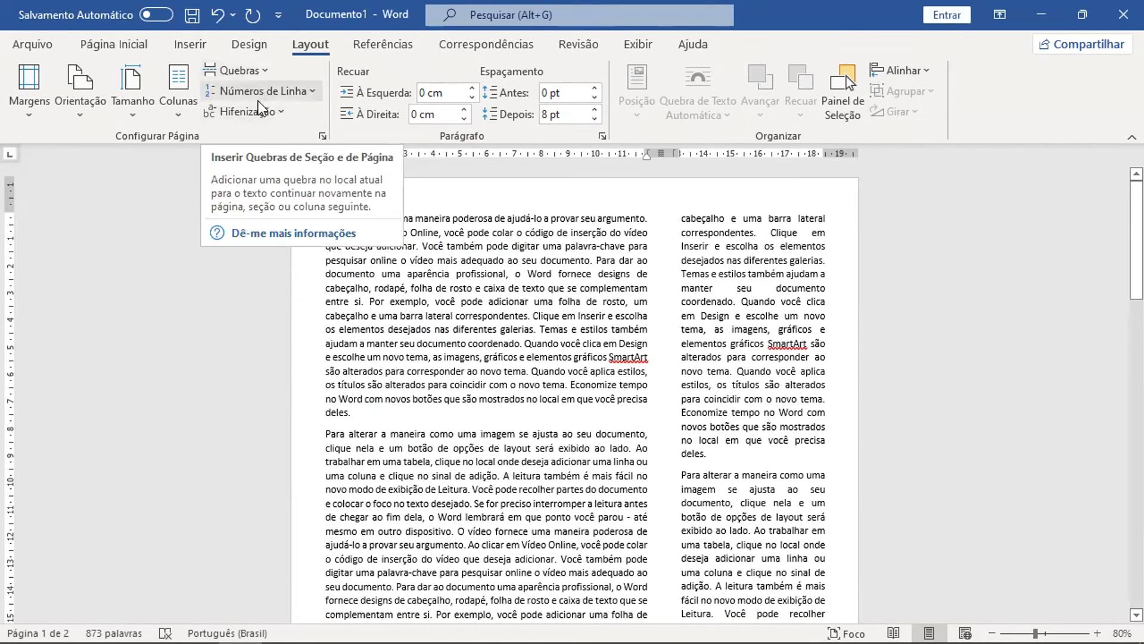
Examine the hyphenation choices and detailed hyphenation settings, and cancel without making changes
{"action": "left_click", "coordinate": [282, 112]}
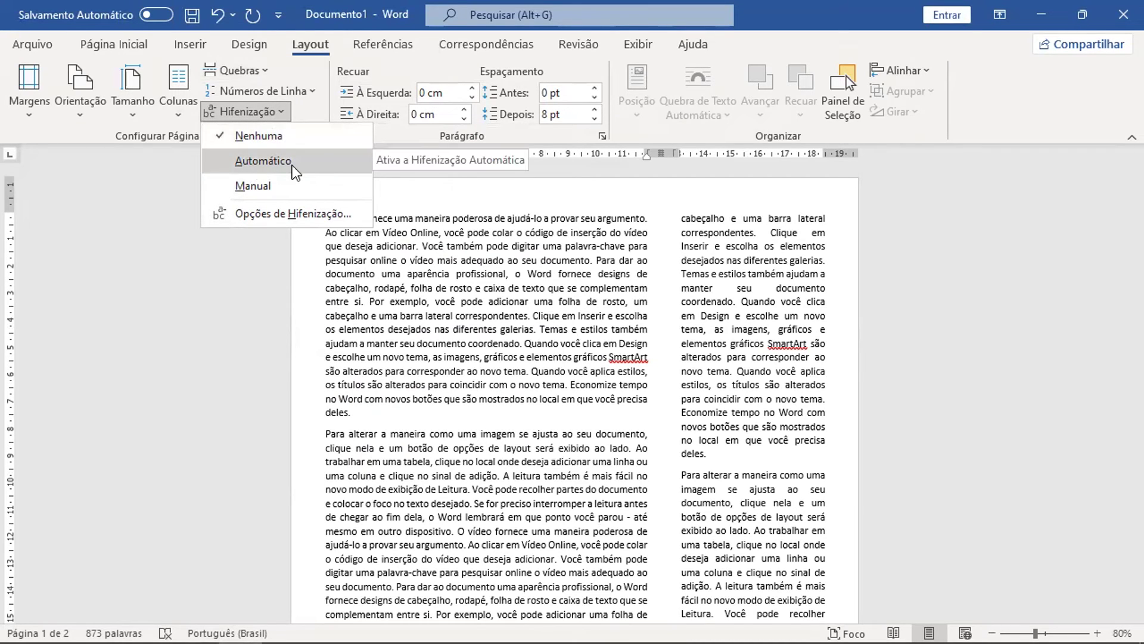
{"action": "left_click", "coordinate": [291, 214]}
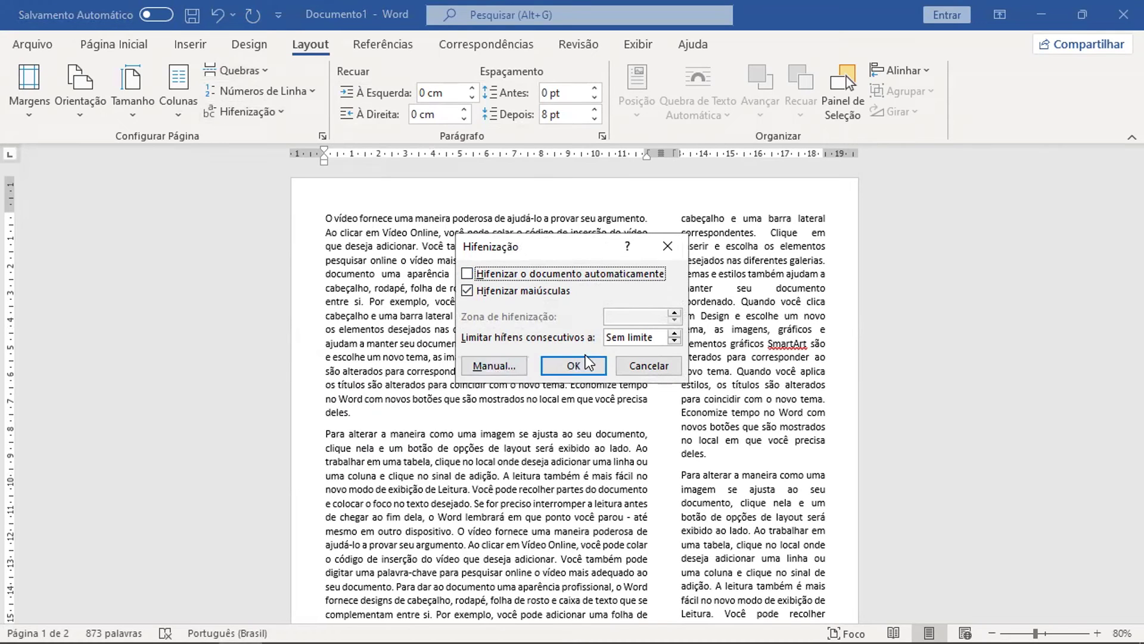
{"action": "left_click", "coordinate": [637, 365]}
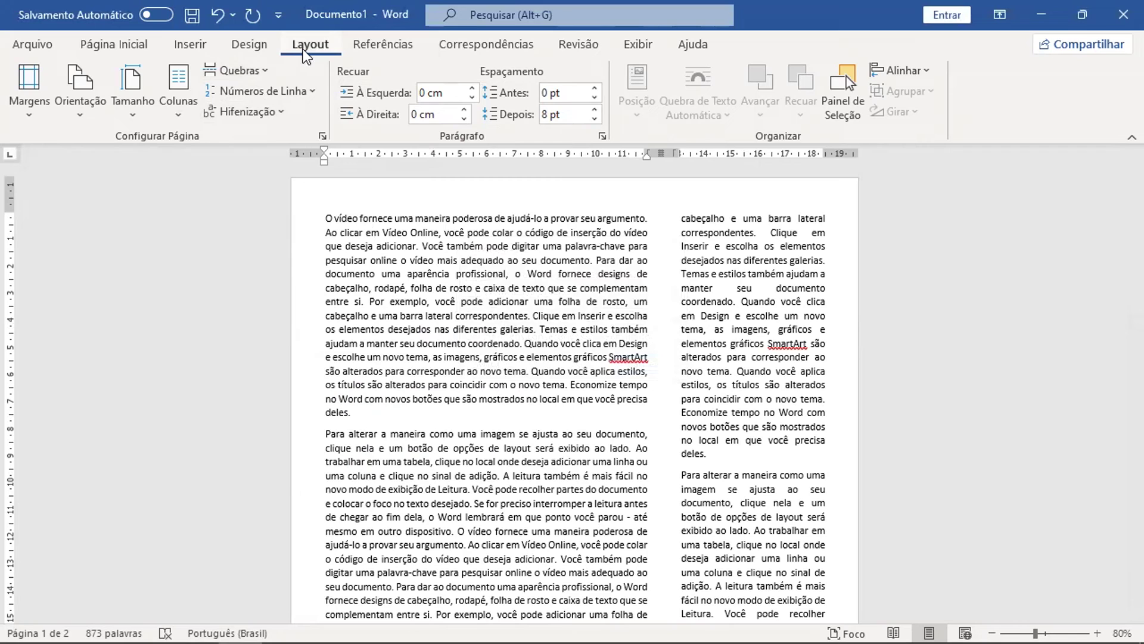